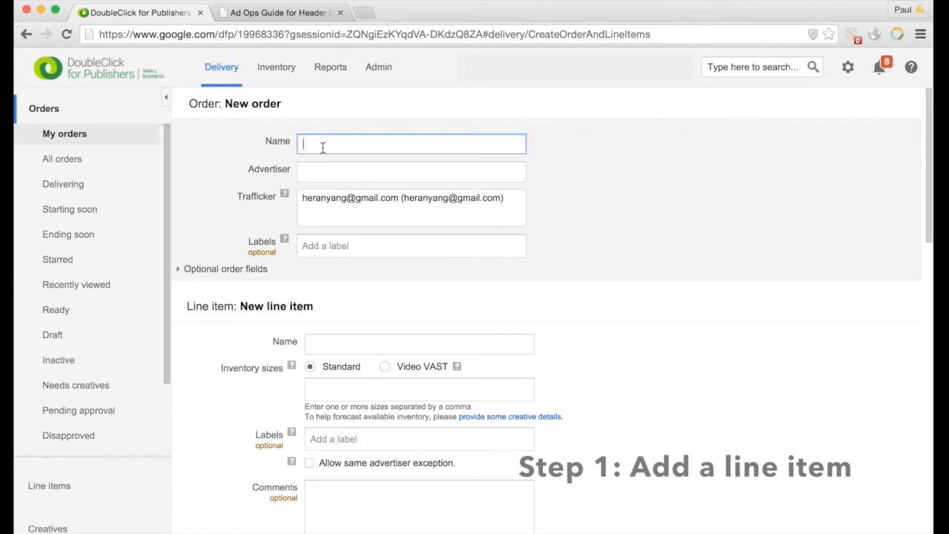
Step: Name the new order Prebid and assign Prebid (Advertiser) as its advertiser
text(Prebid)
click(315, 172)
text(Prebid)
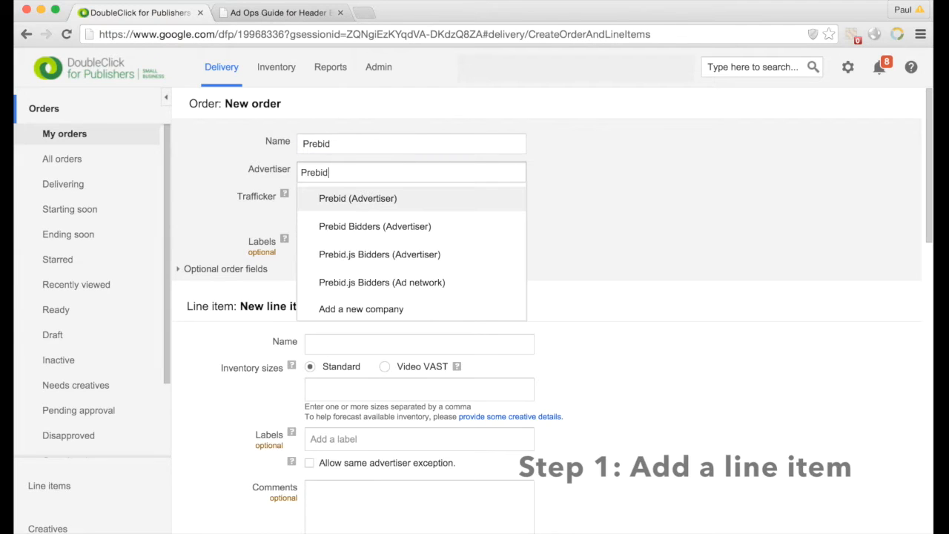
click(314, 203)
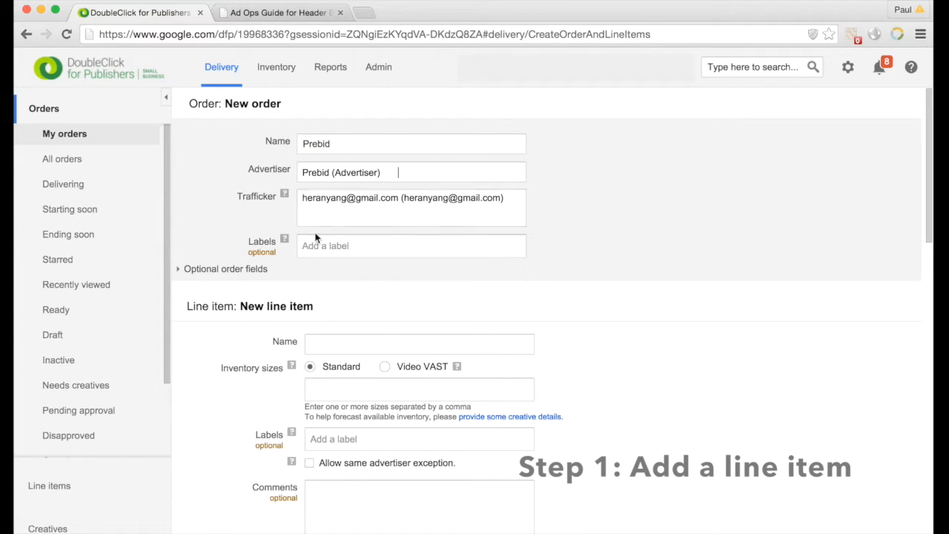
Step: Name the new line item Prebid_0.50
scroll(315, 306, down, 5)
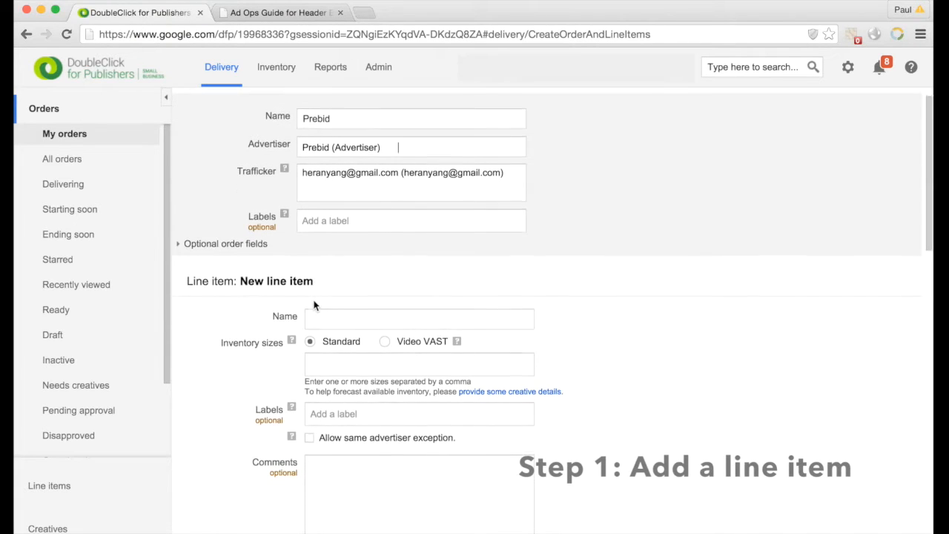
click(353, 181)
text(P)
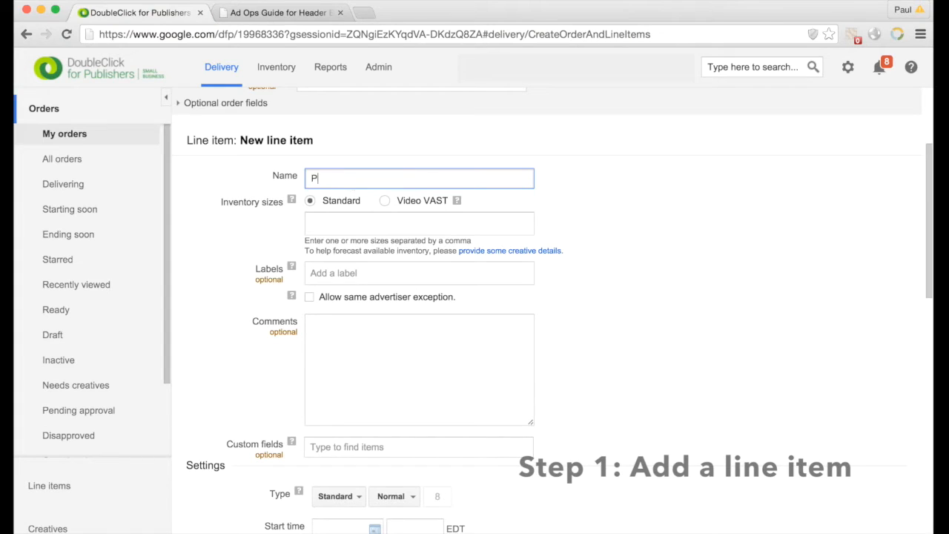
text(rebid_0.50)
Step: Select the standard inventory sizes 970x90, 728x90, 300x250 and 300x600 for the line item
click(337, 224)
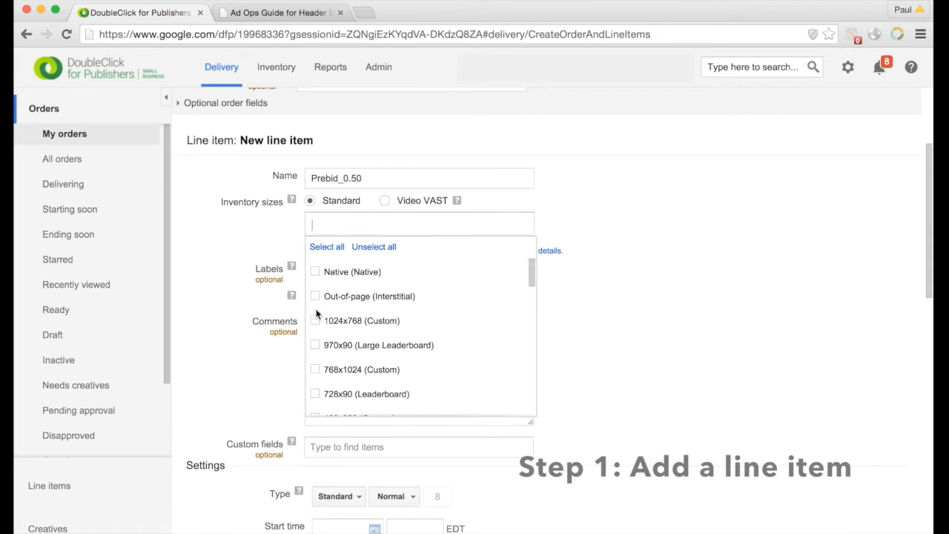
click(315, 345)
scroll(315, 344, down, 1)
click(315, 348)
scroll(315, 348, down, 1)
scroll(315, 353, down, 1)
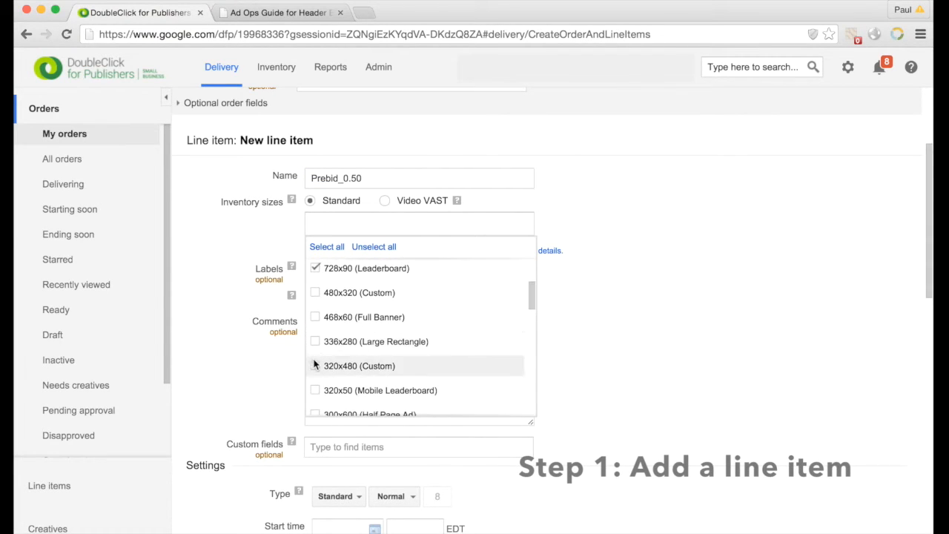
scroll(315, 367, down, 2)
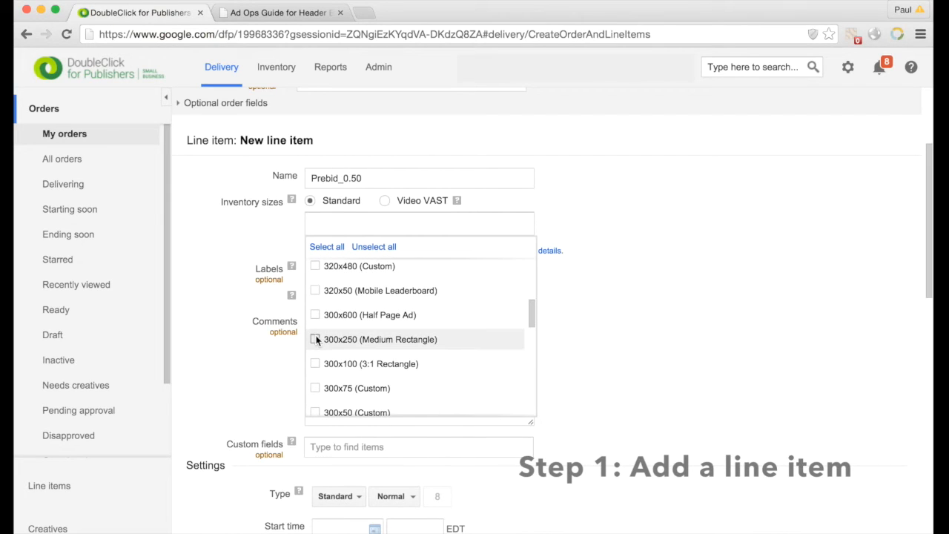
click(316, 315)
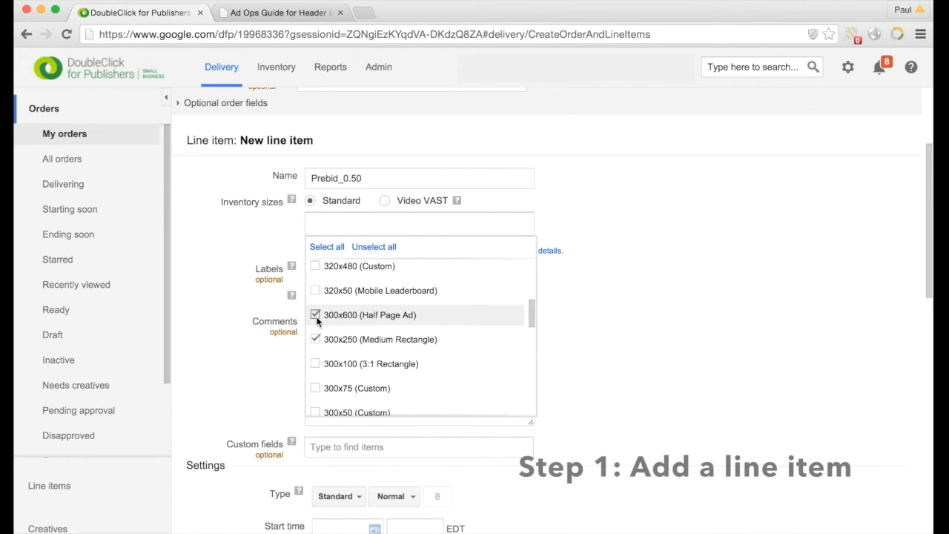
click(586, 280)
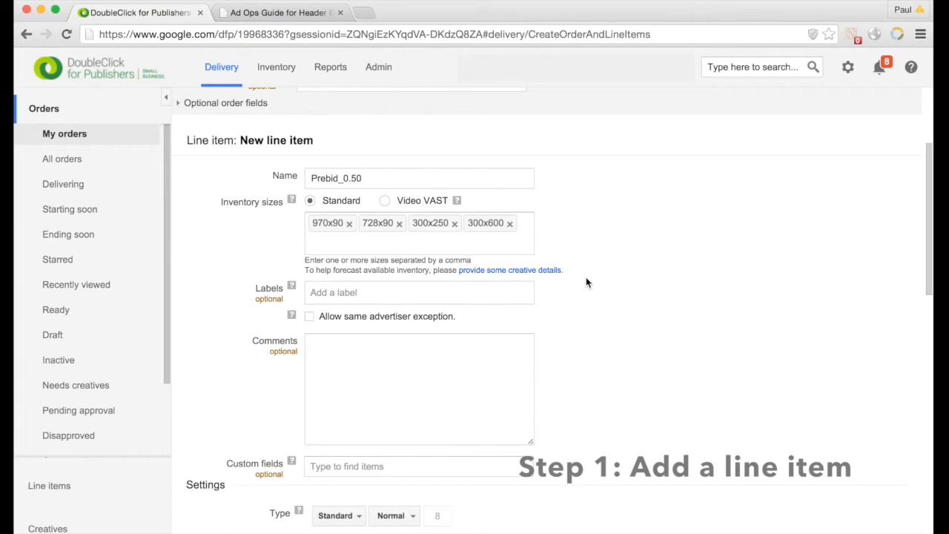
Step: Set the line item type to Price priority
scroll(568, 357, down, 3)
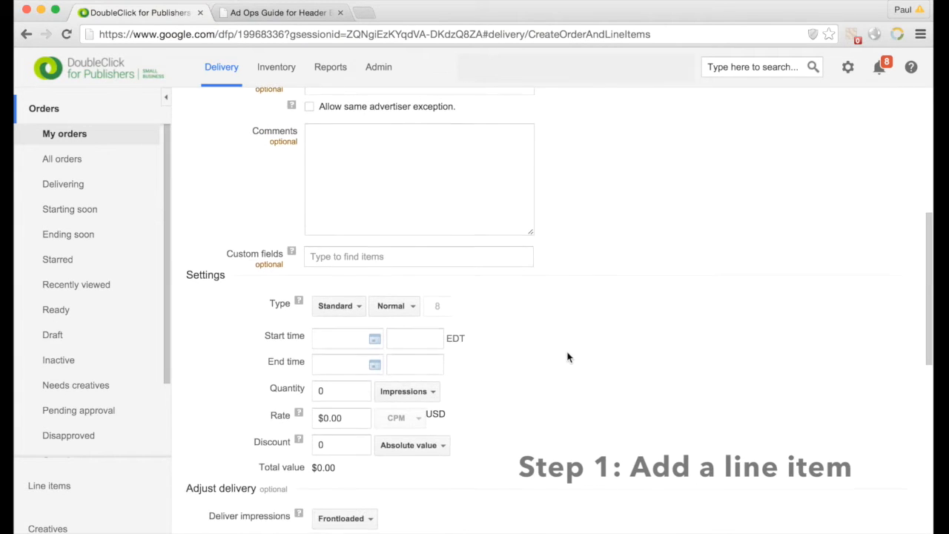
scroll(568, 357, down, 2)
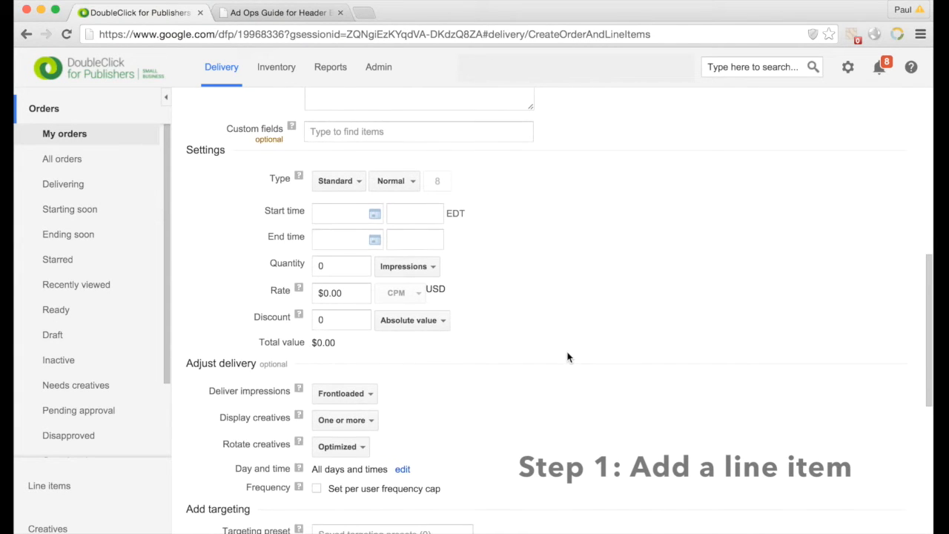
click(345, 187)
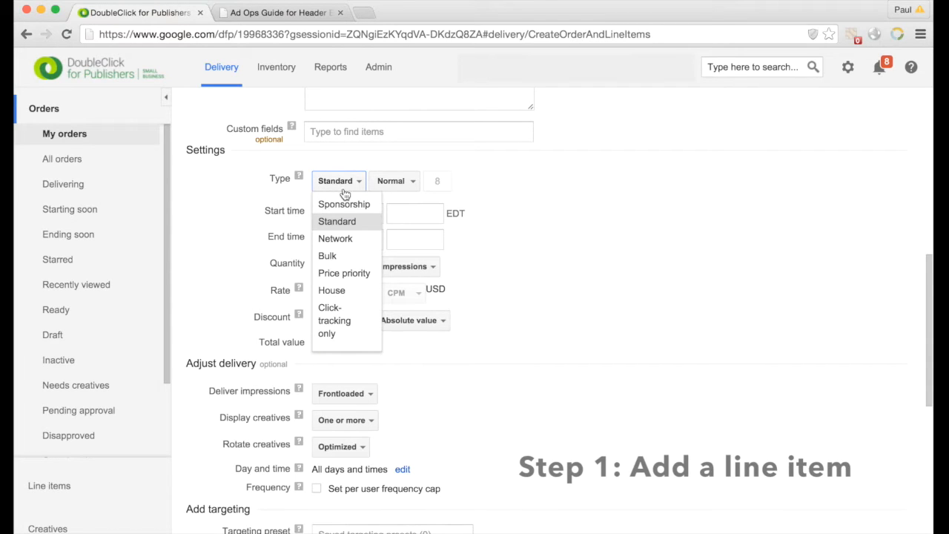
click(336, 273)
Step: Set the line item to start immediately with an unlimited end time
click(338, 214)
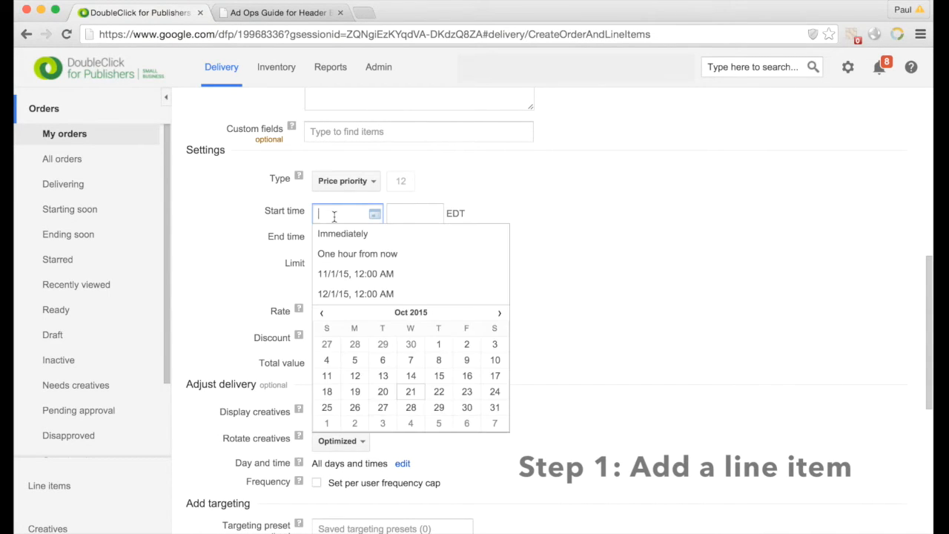
click(333, 236)
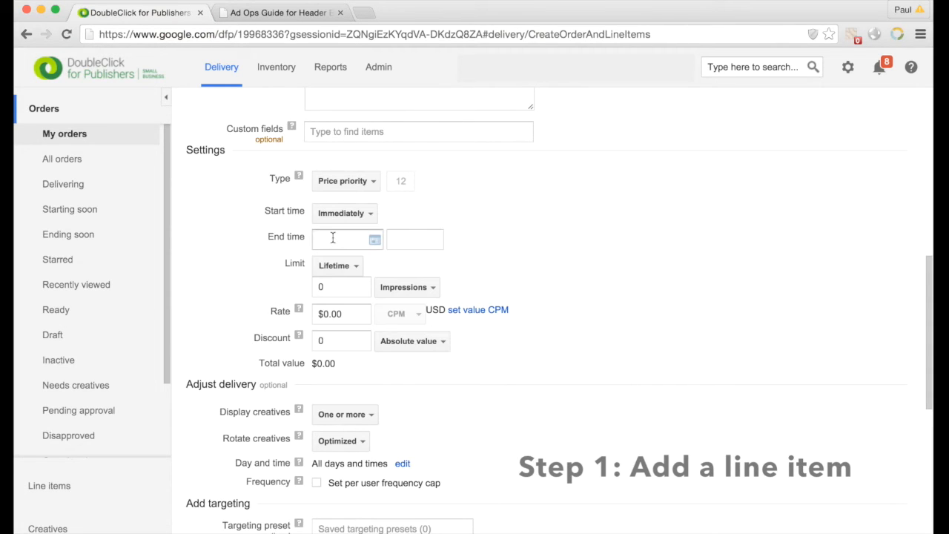
click(333, 238)
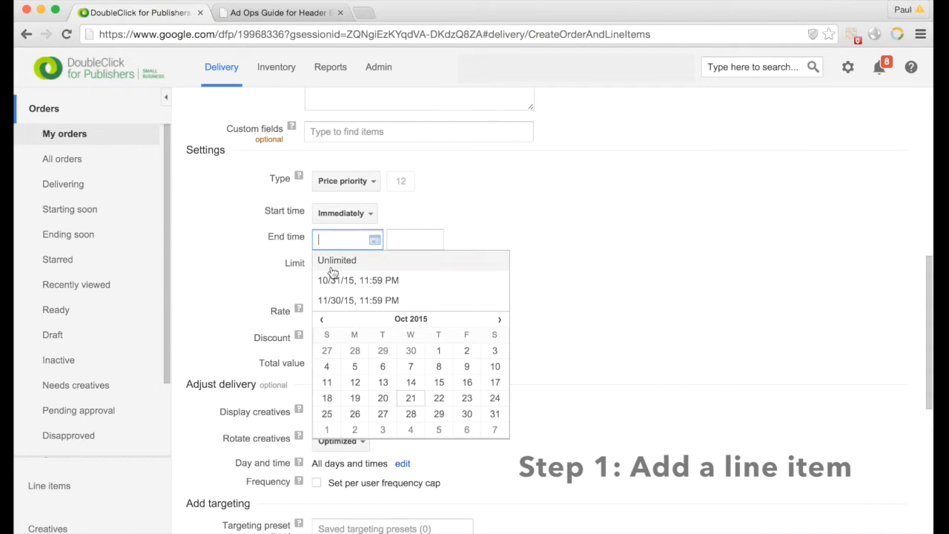
click(333, 263)
Step: Set the line item's limit to None and its CPM rate to $0.50
click(333, 268)
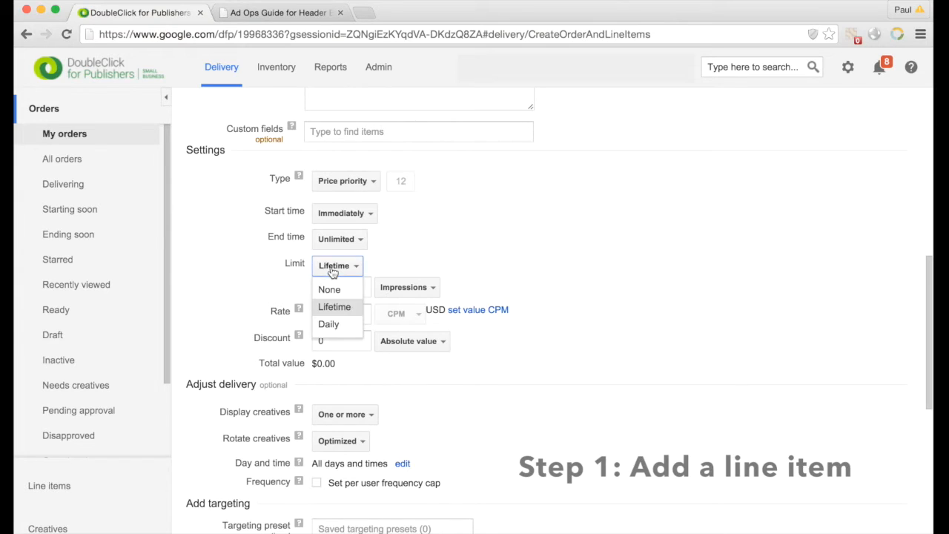
click(331, 290)
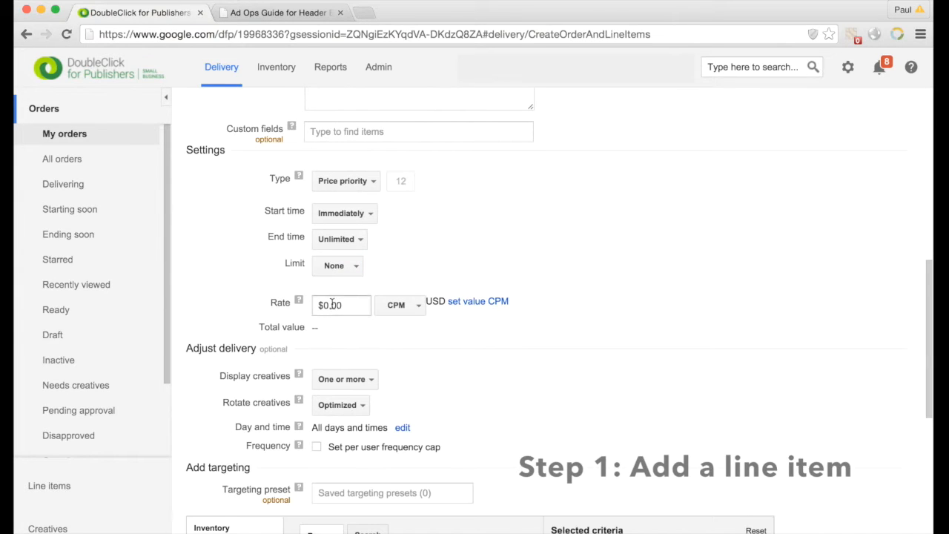
click(336, 305)
key(BackSpace)
text(5)
click(376, 338)
Step: Adjust delivery so creatives display as many as possible and rotate evenly
click(366, 381)
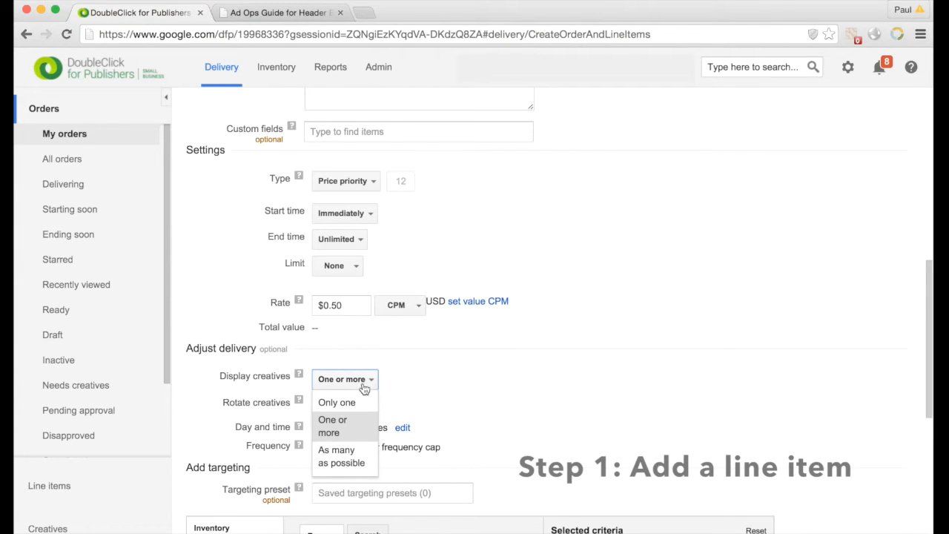
click(340, 464)
click(352, 411)
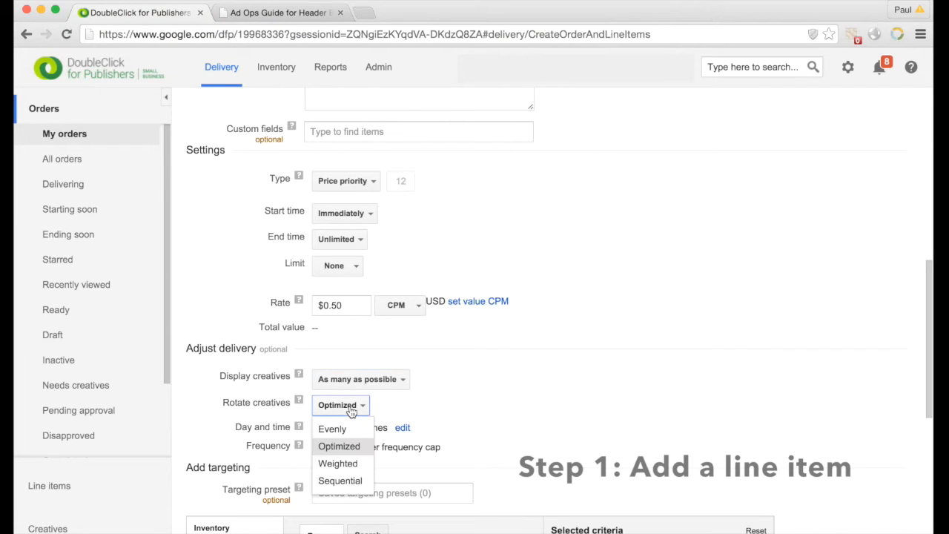
click(340, 431)
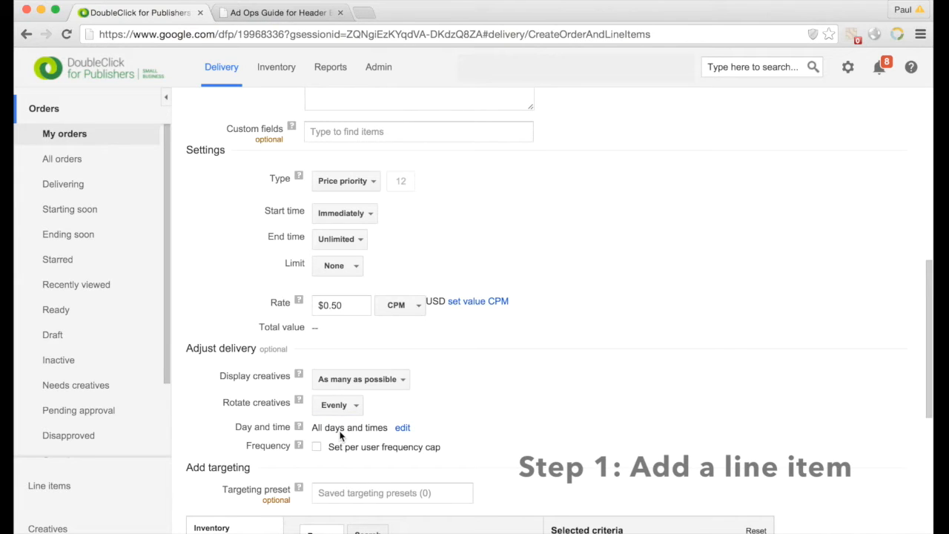
Step: Target the line item to the placement headerbid-placement-test-0 in the inventory criteria
scroll(339, 436, down, 5)
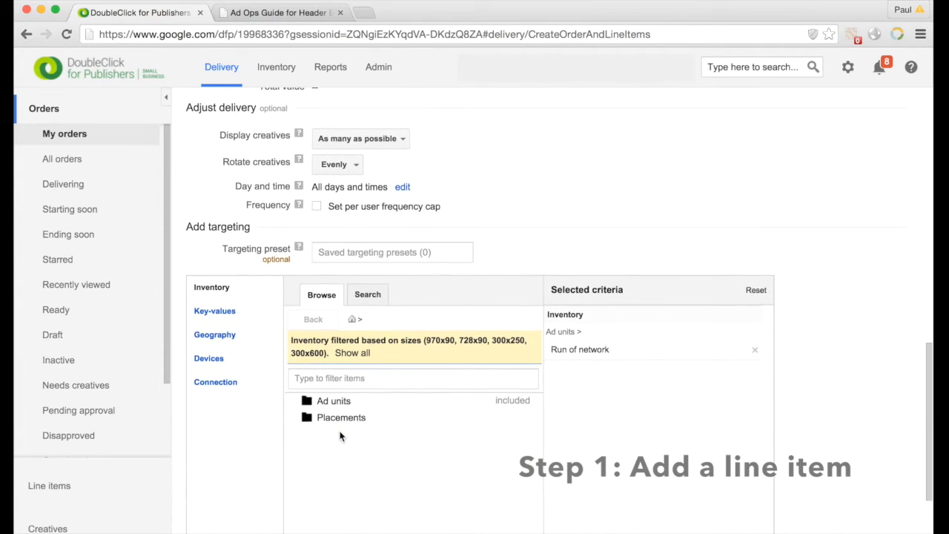
scroll(340, 436, down, 2)
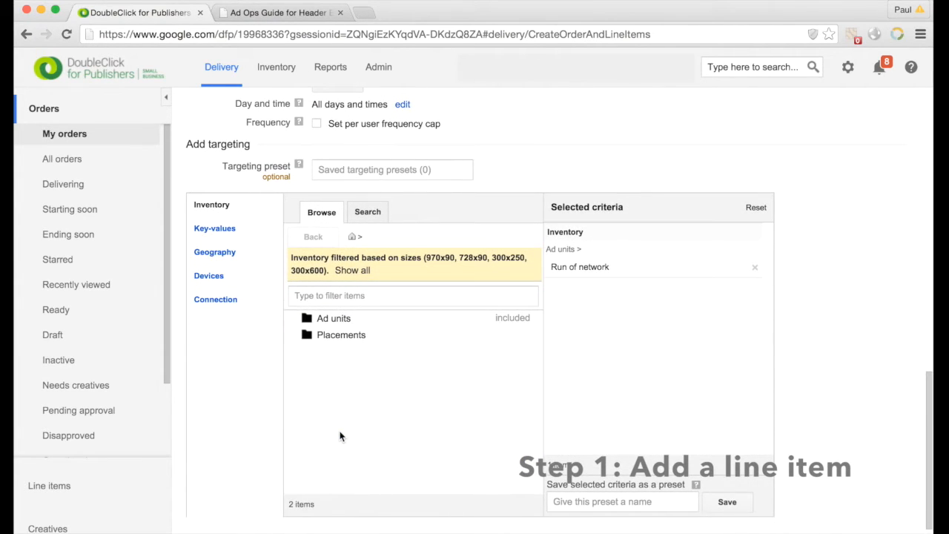
click(355, 334)
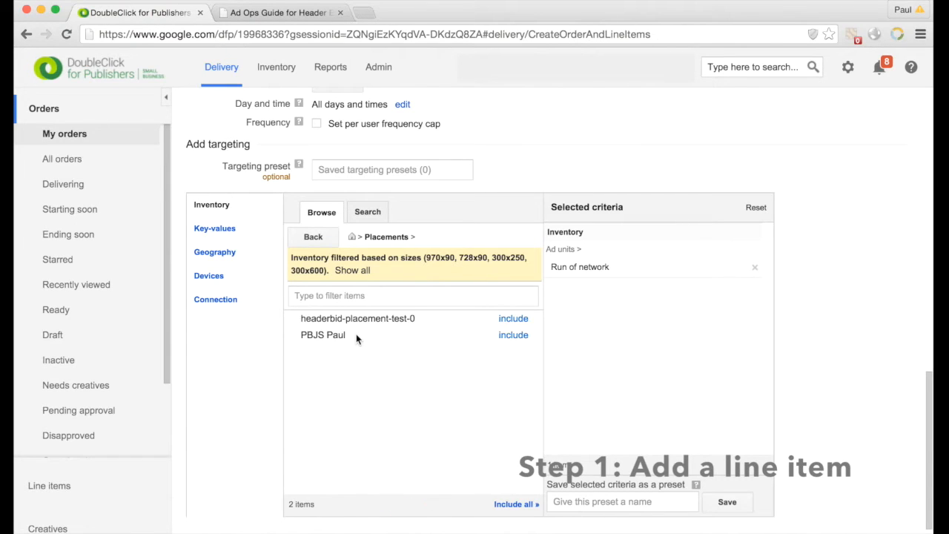
click(511, 321)
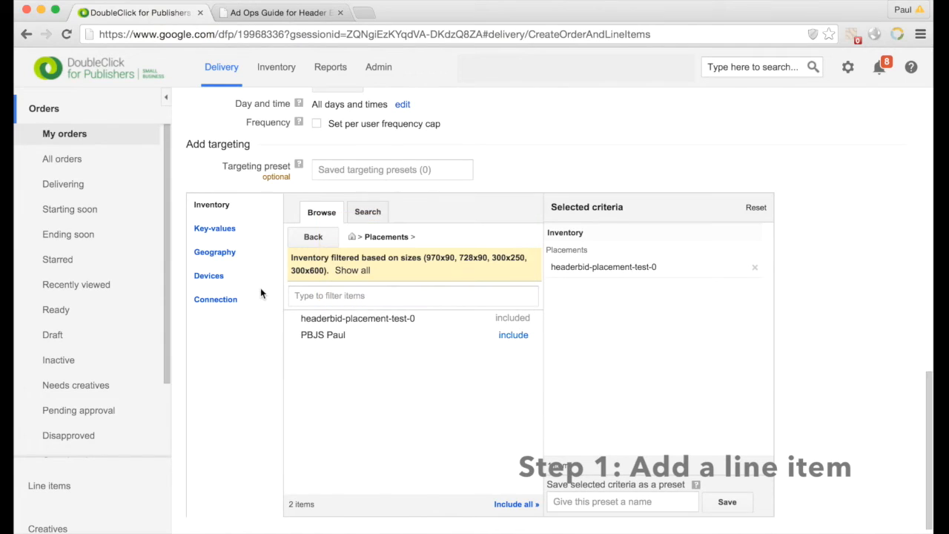
Step: Add the key-value targeting hb_pb is 0.50 and save the order with its line item
click(222, 231)
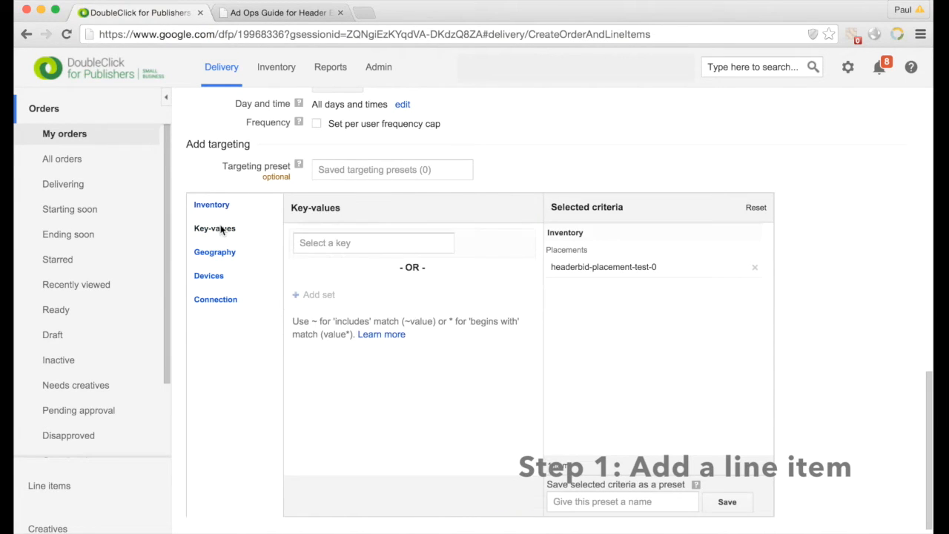
click(323, 244)
text(hb)
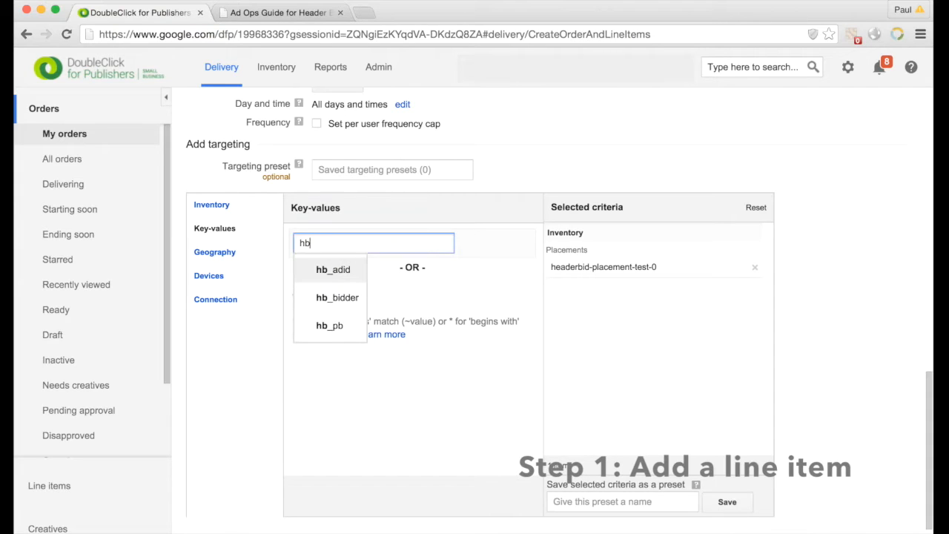
text(_pb)
click(320, 268)
click(320, 270)
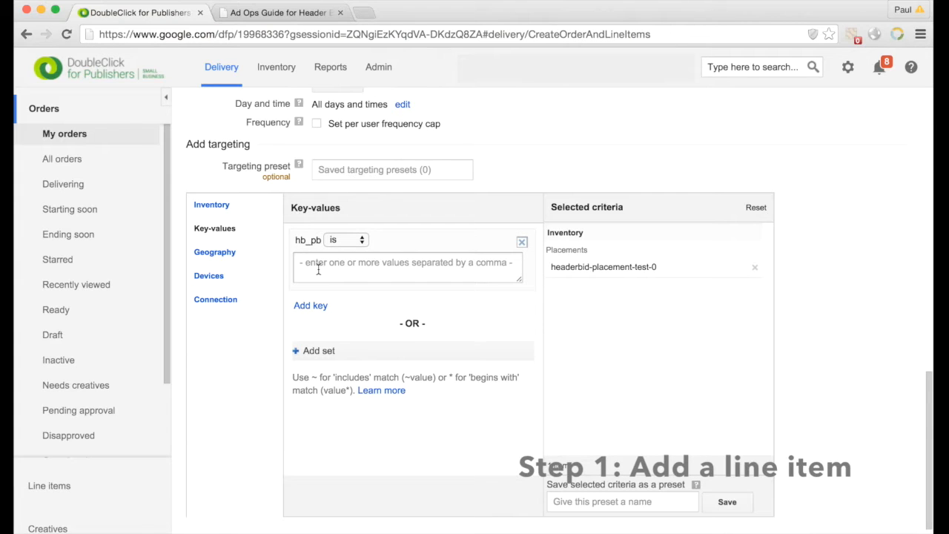
click(318, 271)
text(0.50)
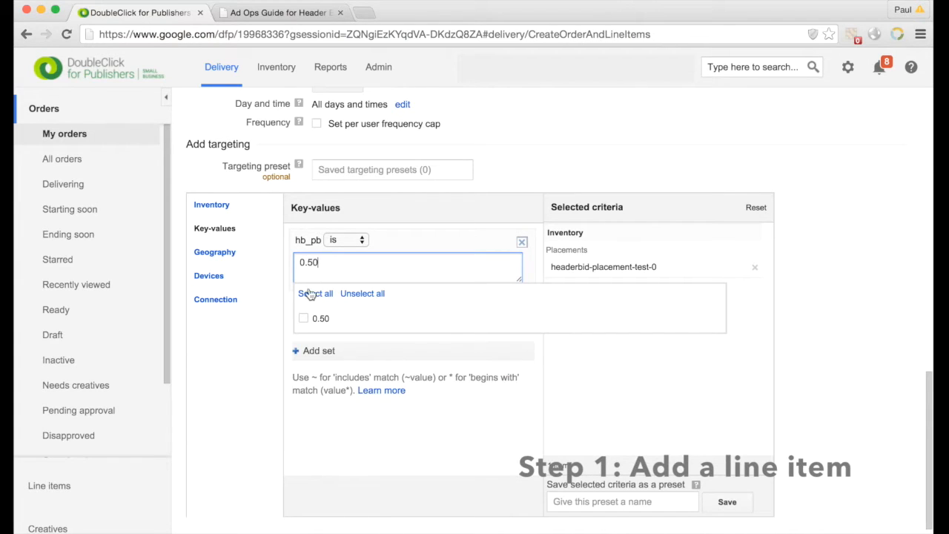
click(304, 318)
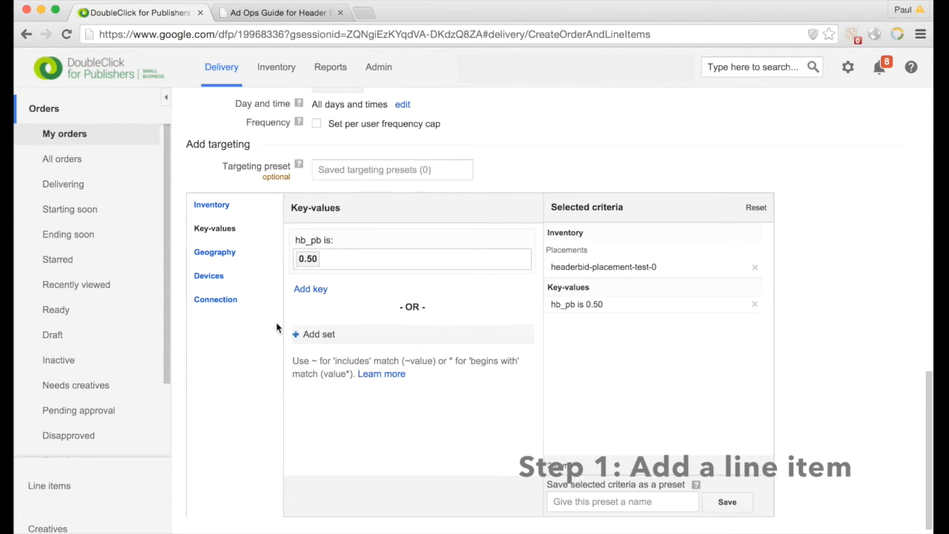
scroll(276, 326, down, 2)
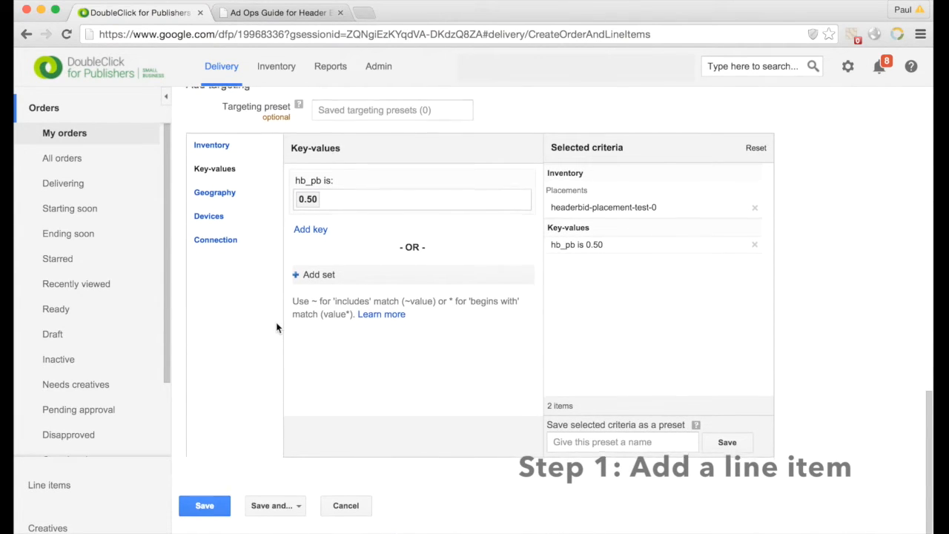
click(206, 509)
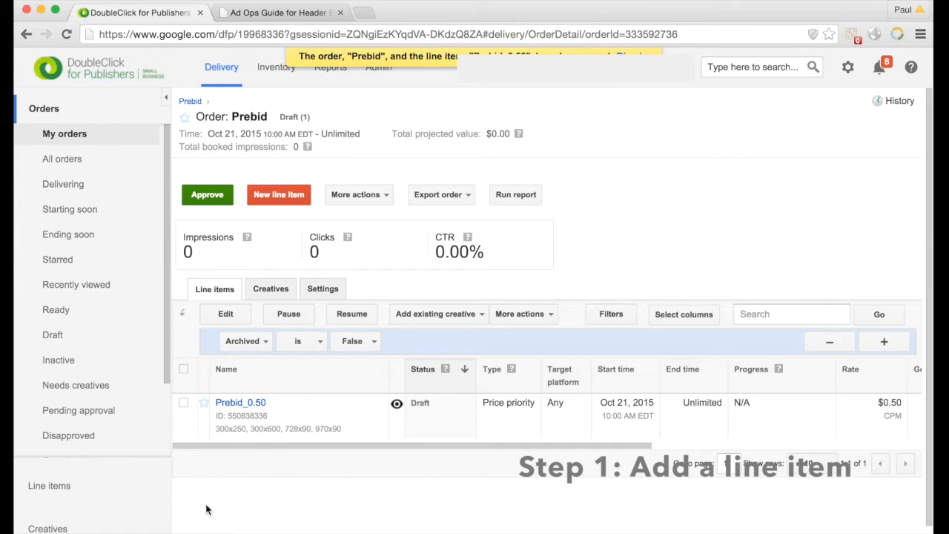
Step: Open the creatives list in a new browser tab and start a new creative for the advertiser Prebid
right_click(52, 526)
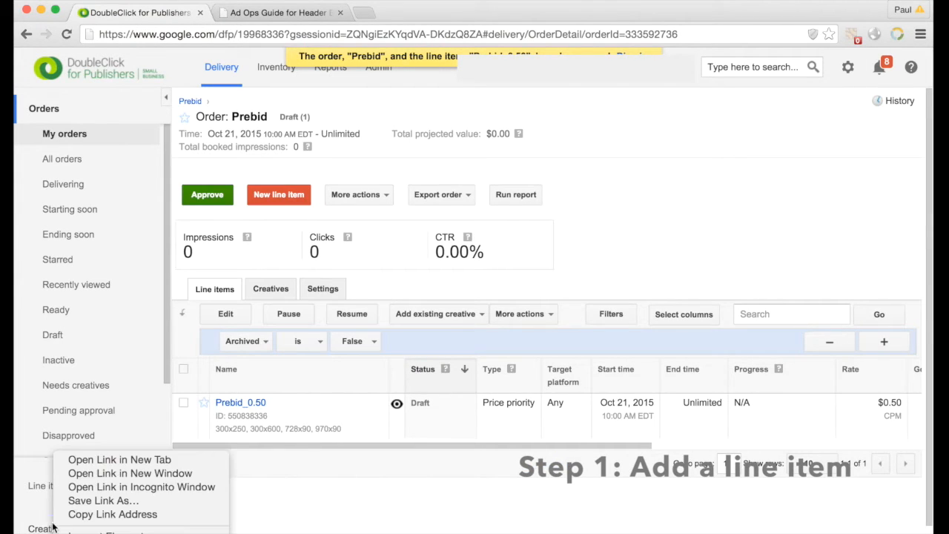
click(95, 460)
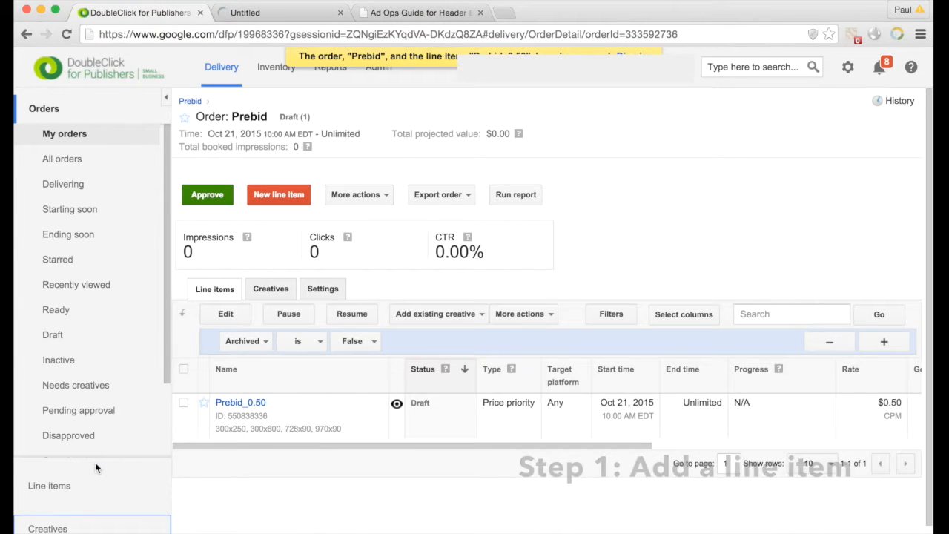
key(ctrl+Tab)
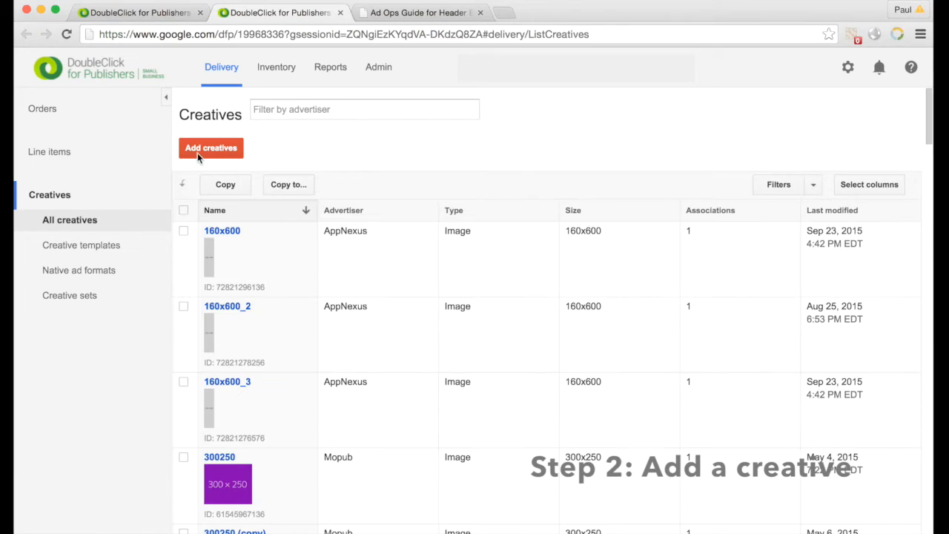
click(200, 155)
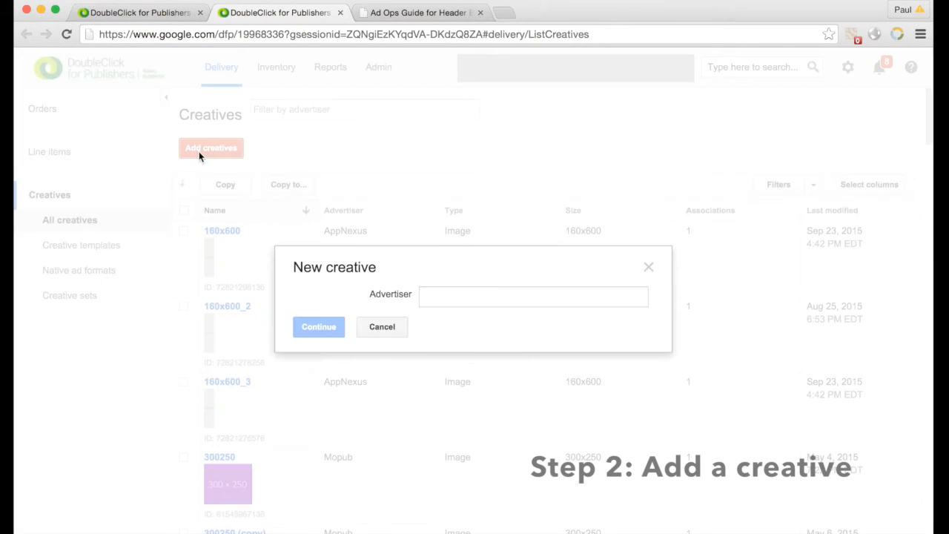
click(445, 294)
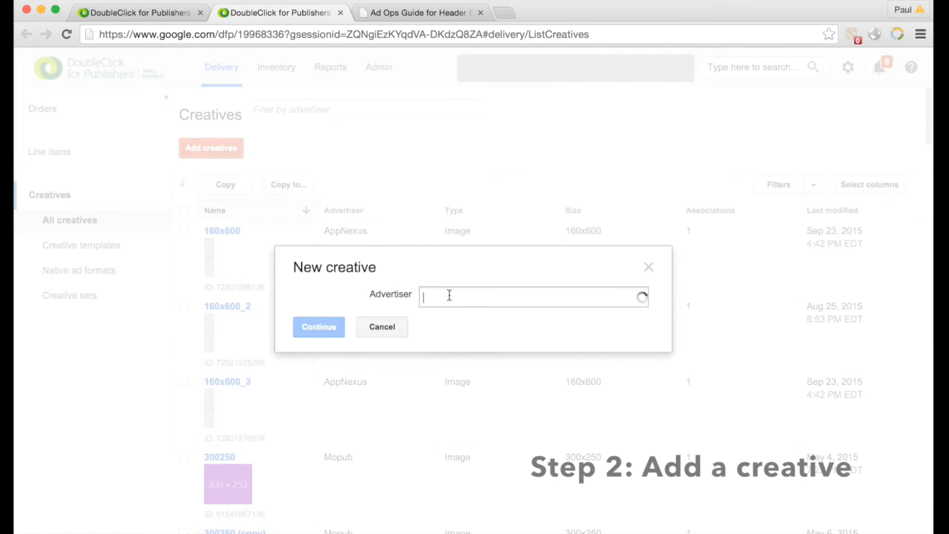
text(Prebid)
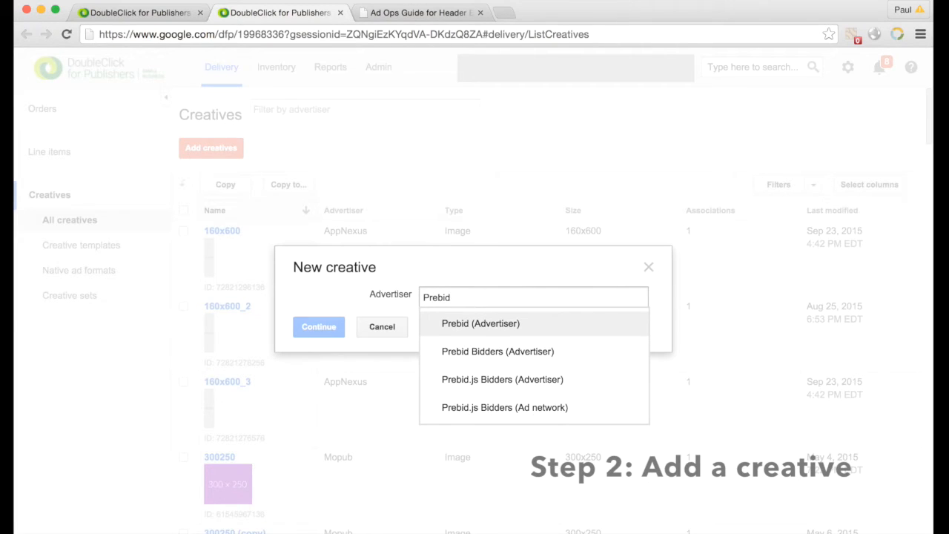
click(484, 324)
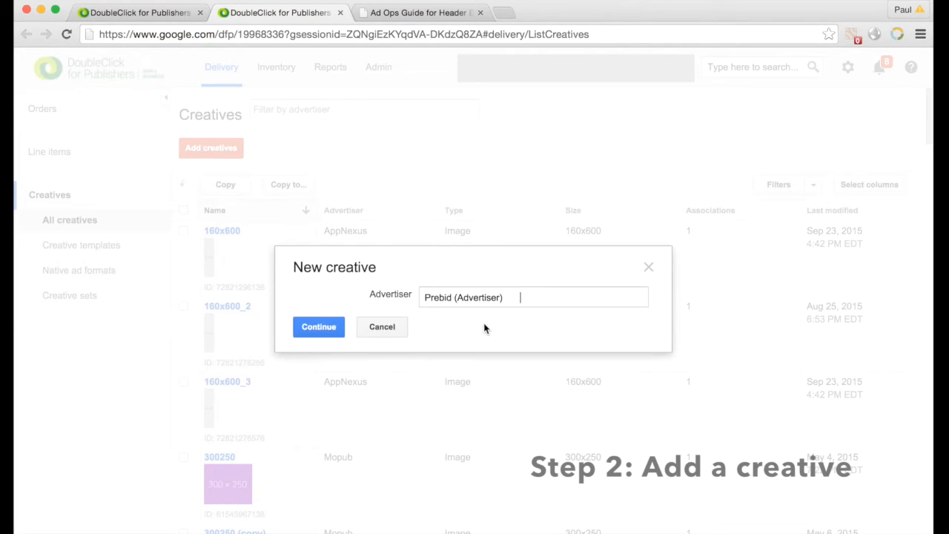
click(320, 327)
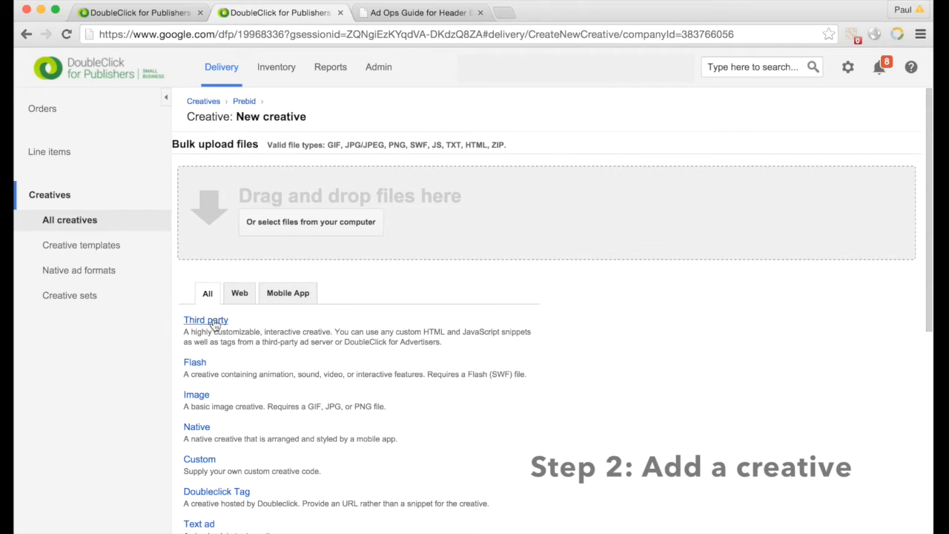
Step: Choose the third-party creative type and name the creative Prebid Creative 1
click(215, 323)
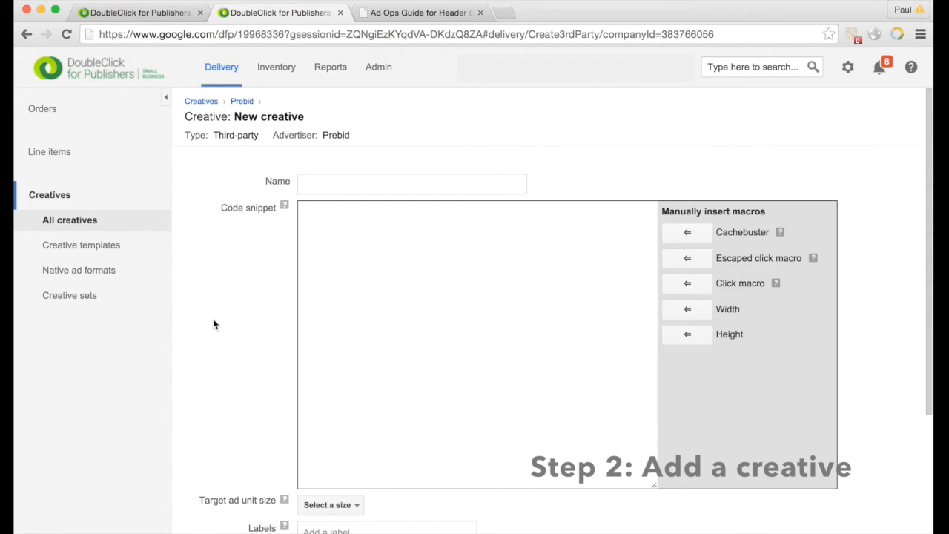
click(340, 180)
text(Prebid Creative 1)
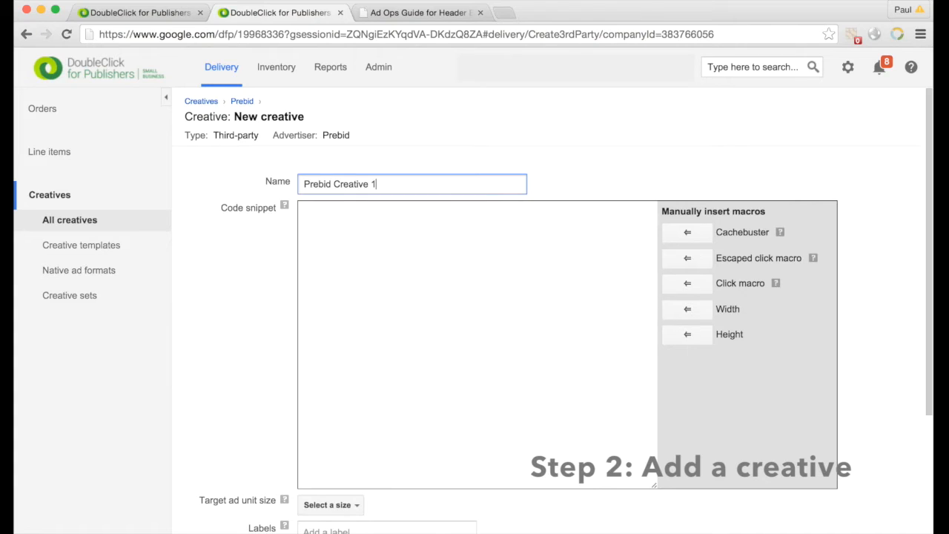
Step: Copy the complete renderAd script from the Creatives Setup section of the Prebid.js Ad Ops Guide
click(331, 213)
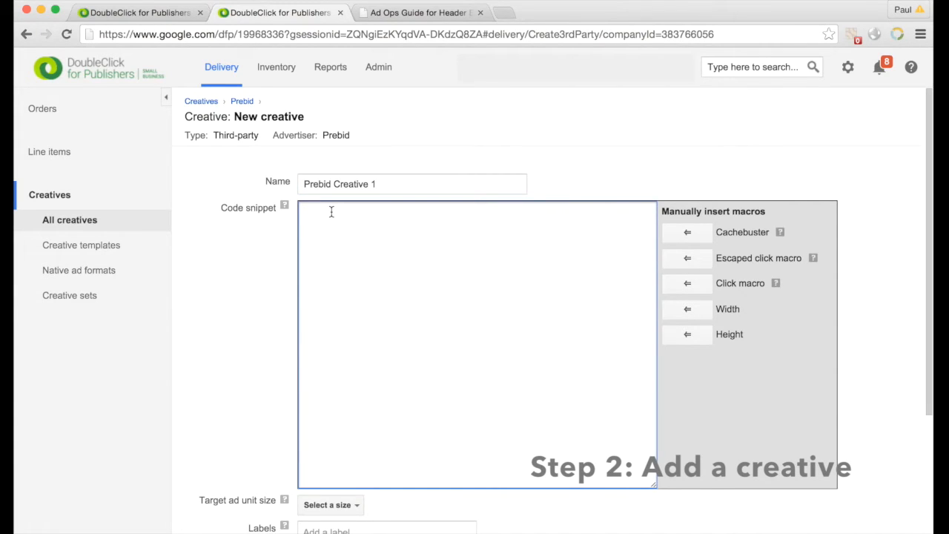
key(ctrl+Tab)
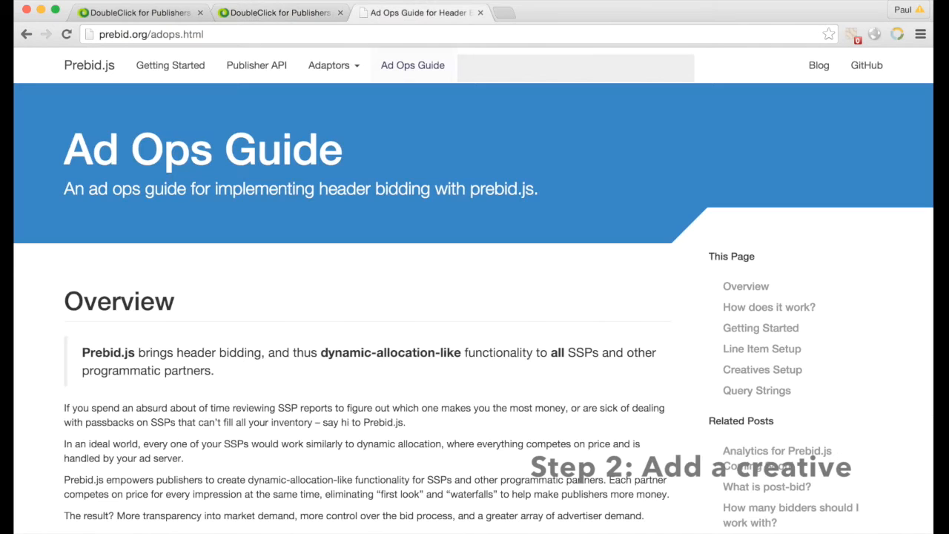
click(399, 77)
click(741, 372)
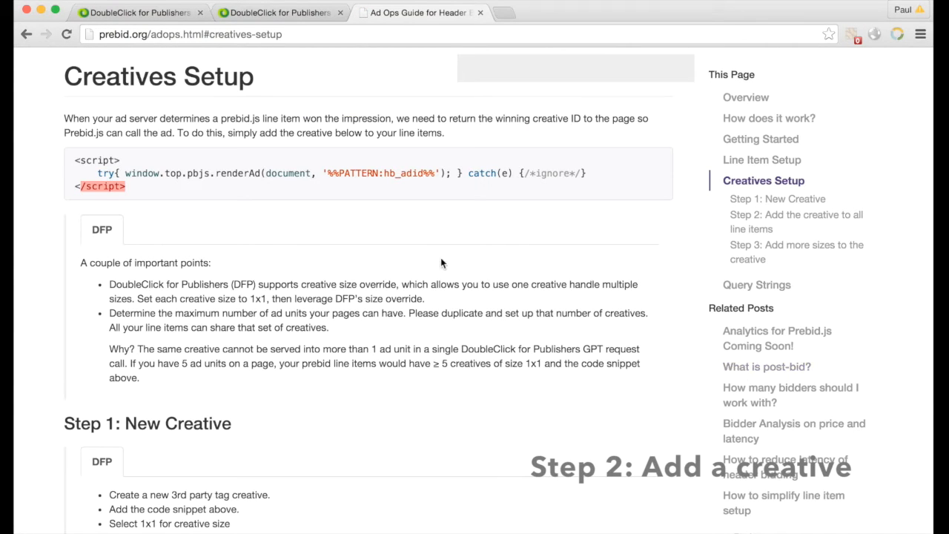
drag(127, 187, 74, 161)
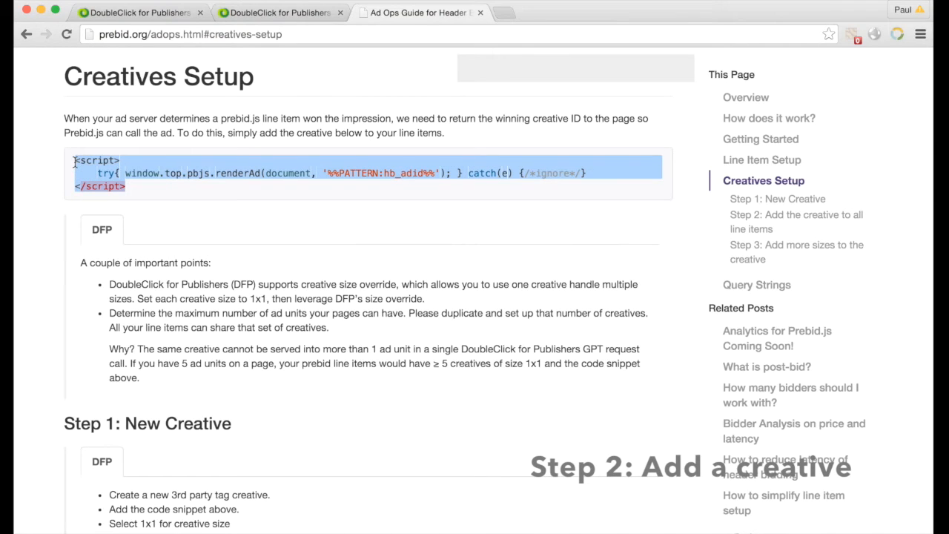
right_click(93, 163)
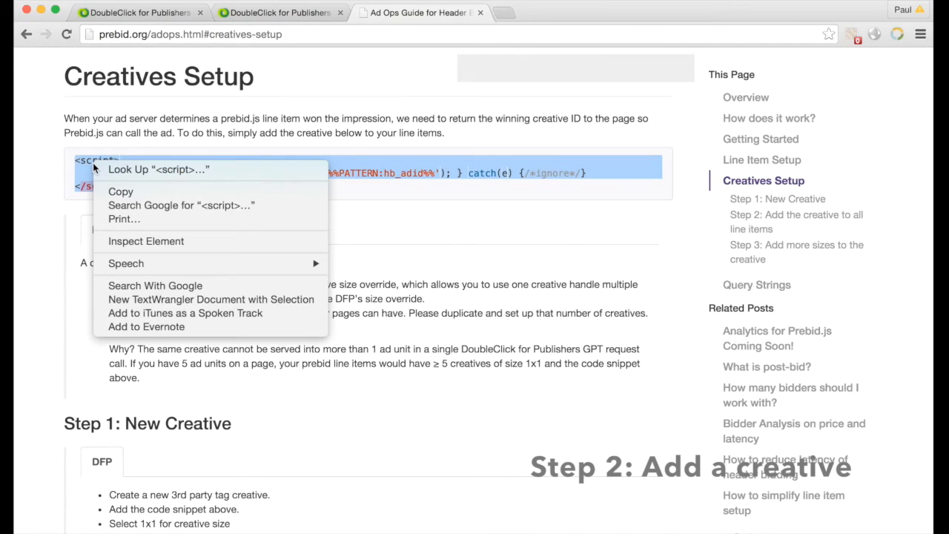
click(106, 191)
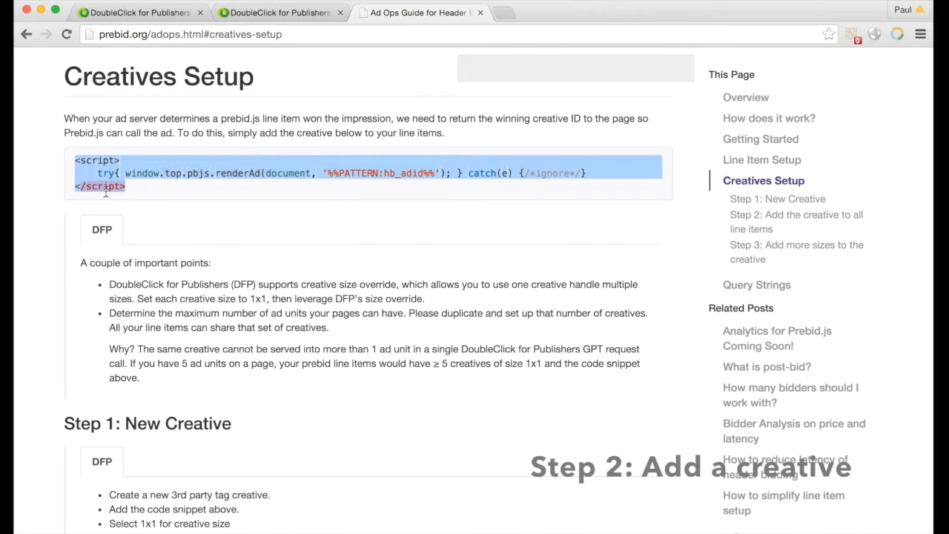
Step: Return to the new creative in DoubleClick for Publishers and paste the copied script as its code snippet
key(ctrl+shift+Tab)
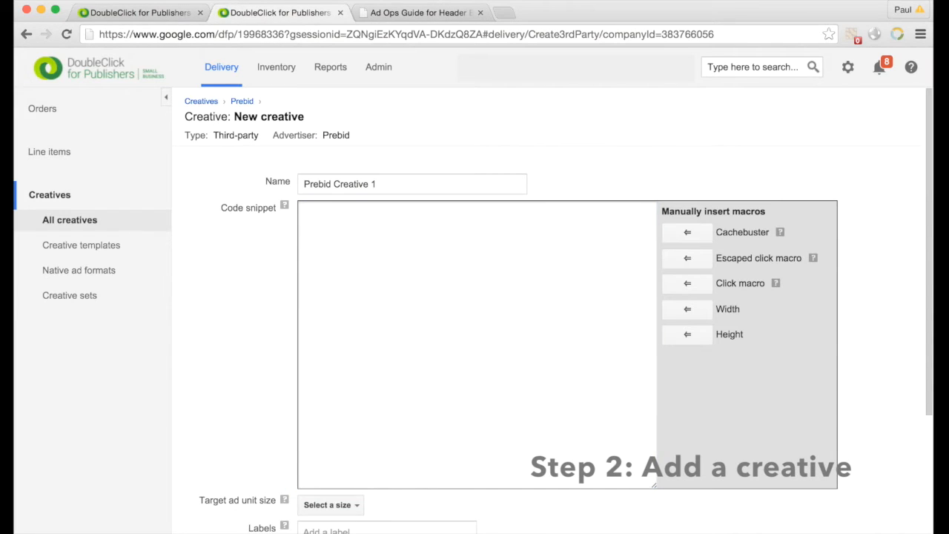
click(327, 218)
right_click(327, 217)
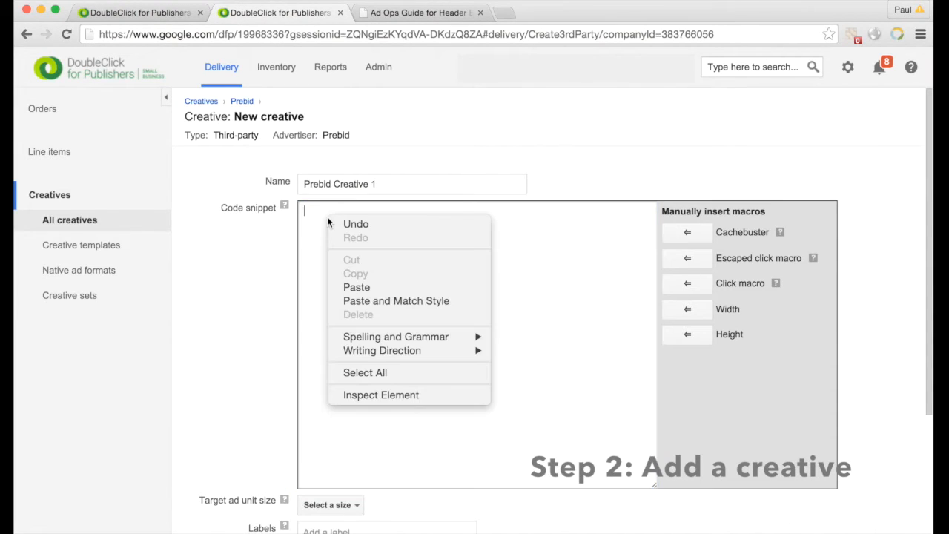
click(344, 281)
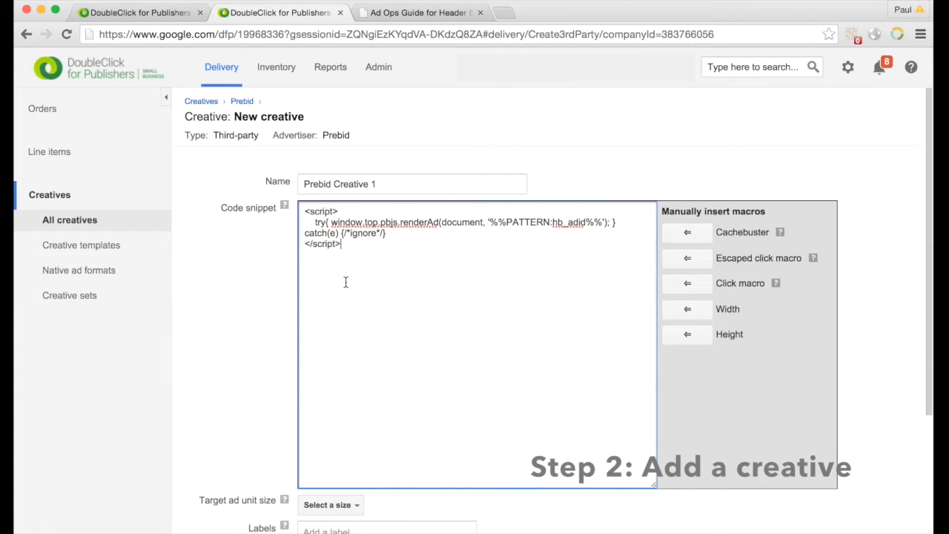
Step: Set the creative's target ad unit size to 1x1 and save the creative
scroll(253, 321, down, 3)
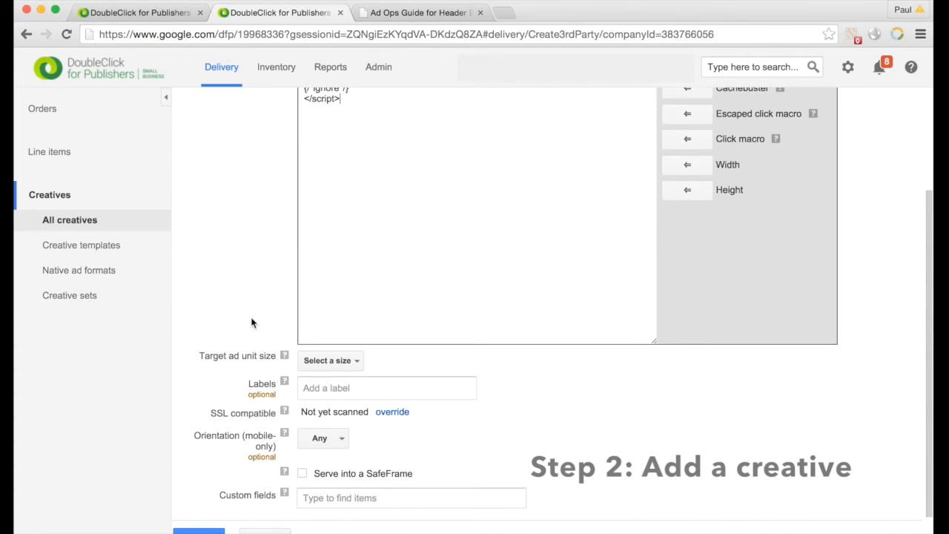
click(335, 366)
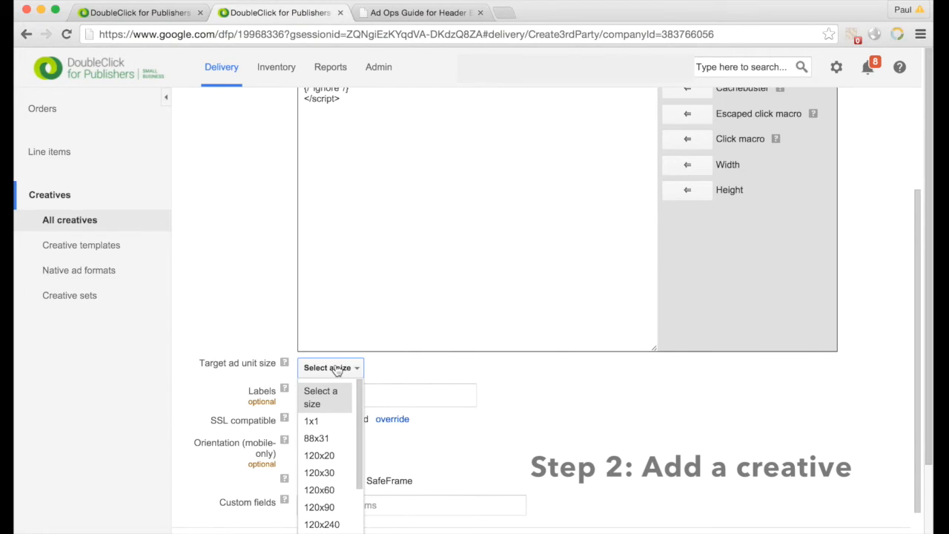
click(311, 422)
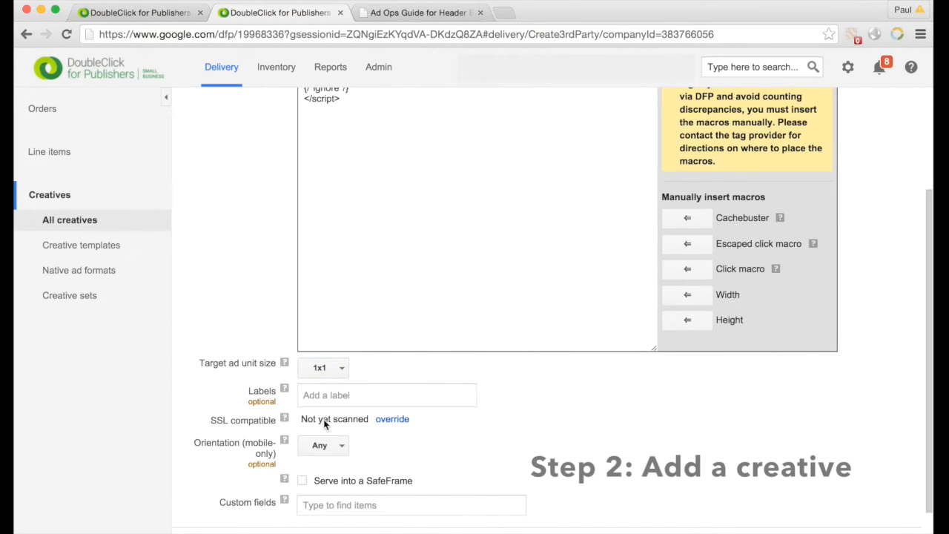
scroll(323, 419, down, 1)
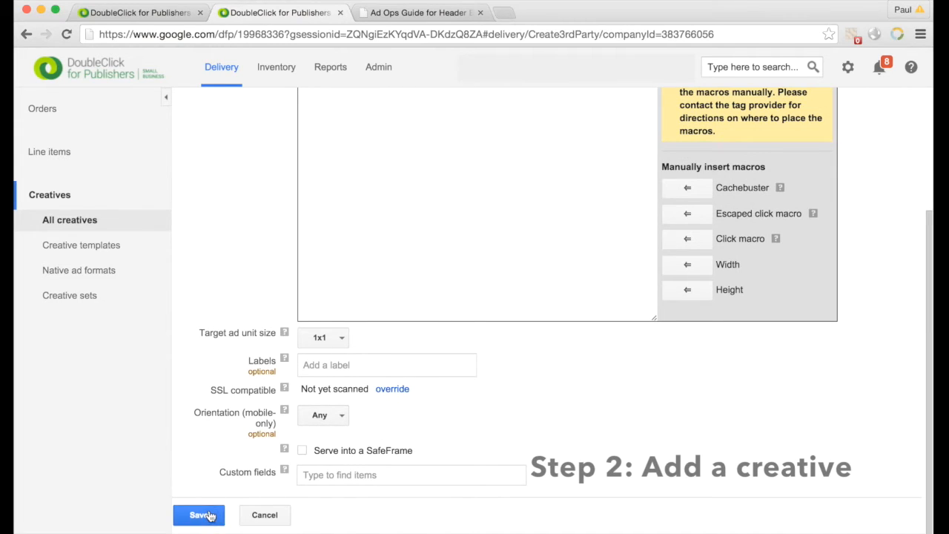
click(209, 515)
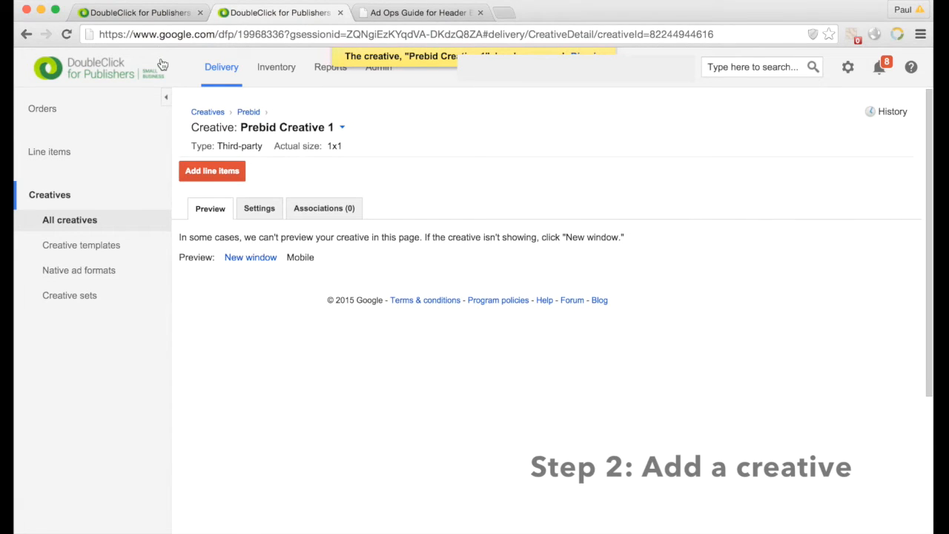
Step: Go back to the Prebid order and open the creatives of its line item Prebid_0.50
click(154, 15)
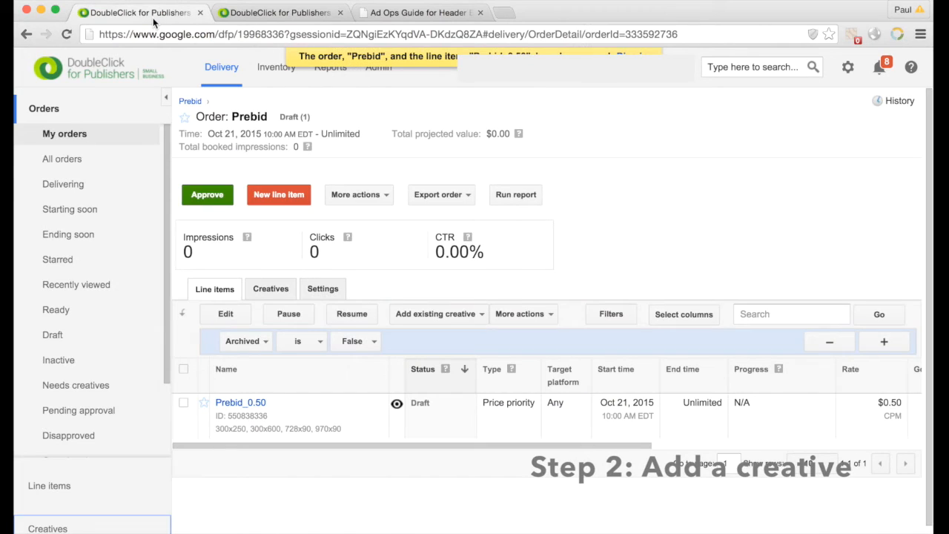
scroll(187, 277, down, 1)
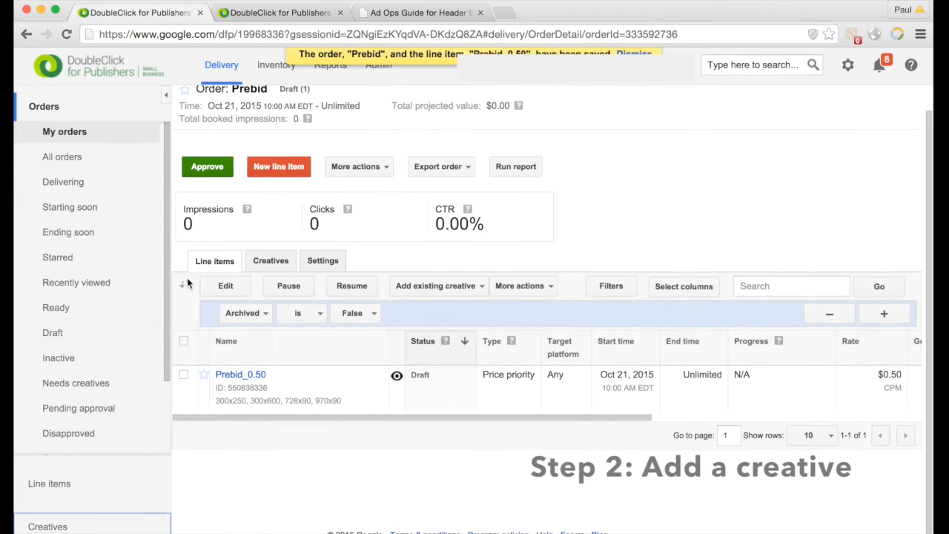
click(241, 376)
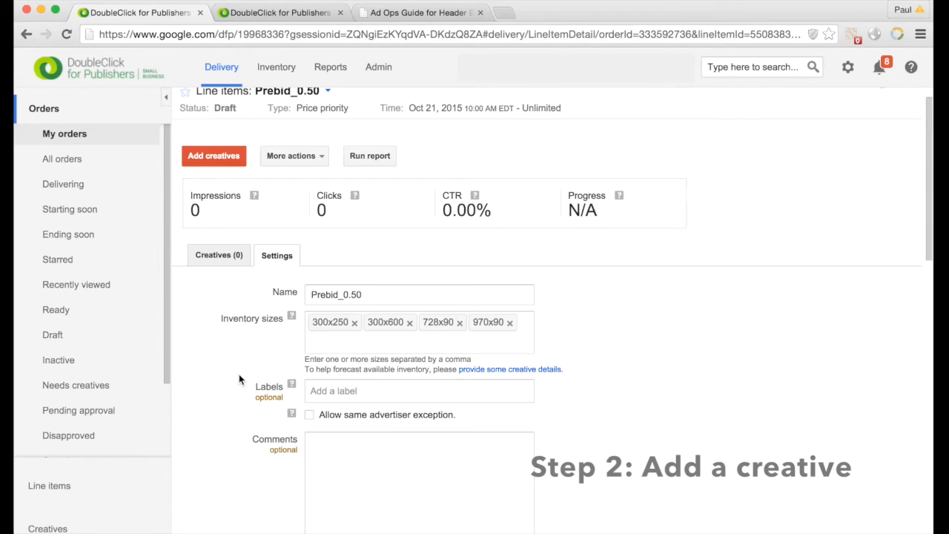
click(233, 262)
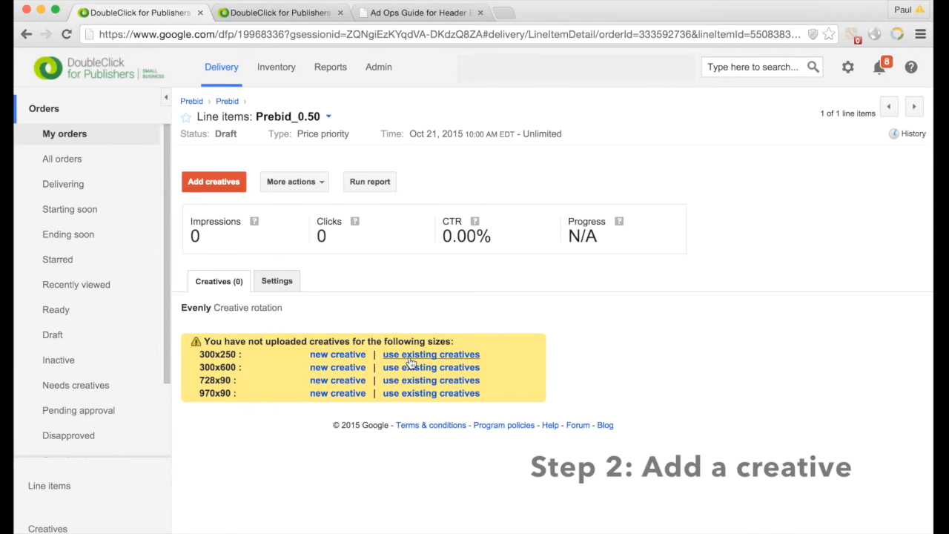
Step: Assign the existing Prebid Creative 1 to the 300x250 size, showing creatives of all sizes, and reopen the line item's creatives list
click(430, 355)
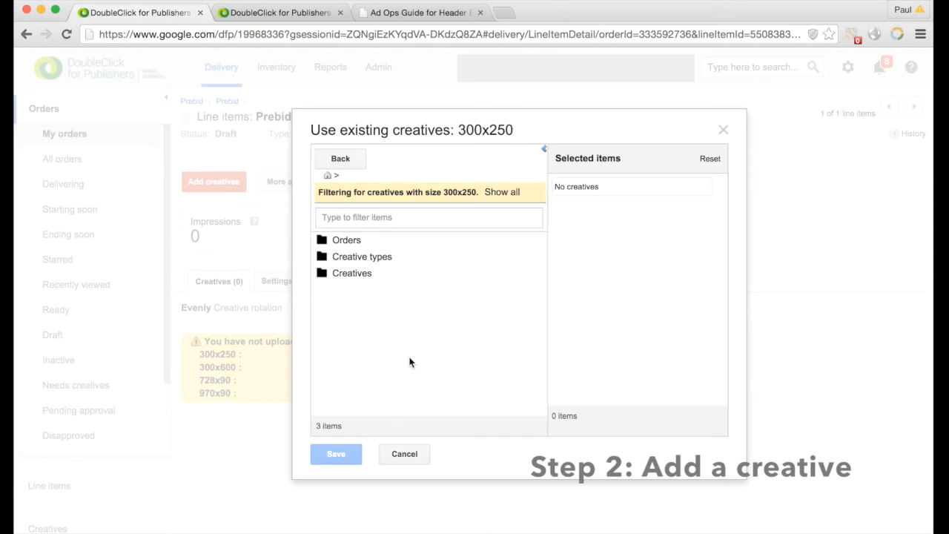
click(502, 193)
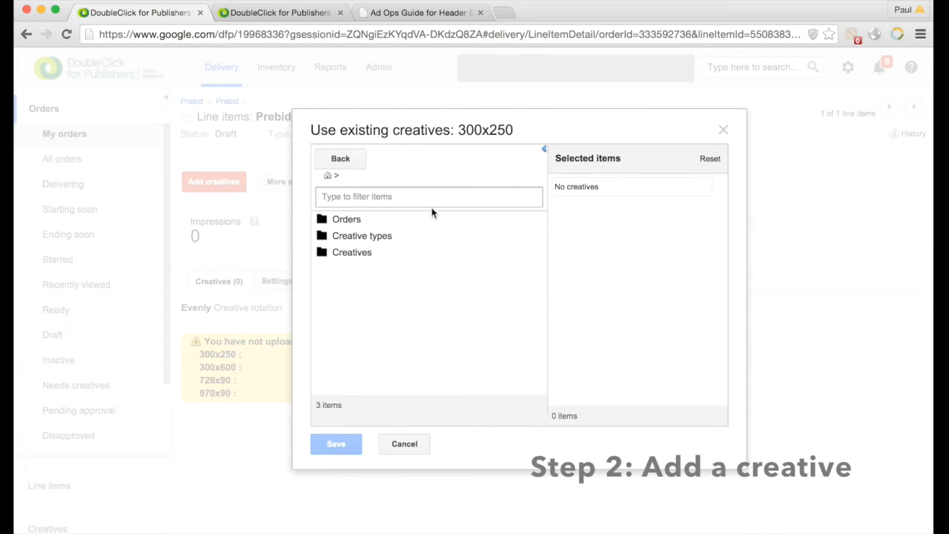
click(364, 252)
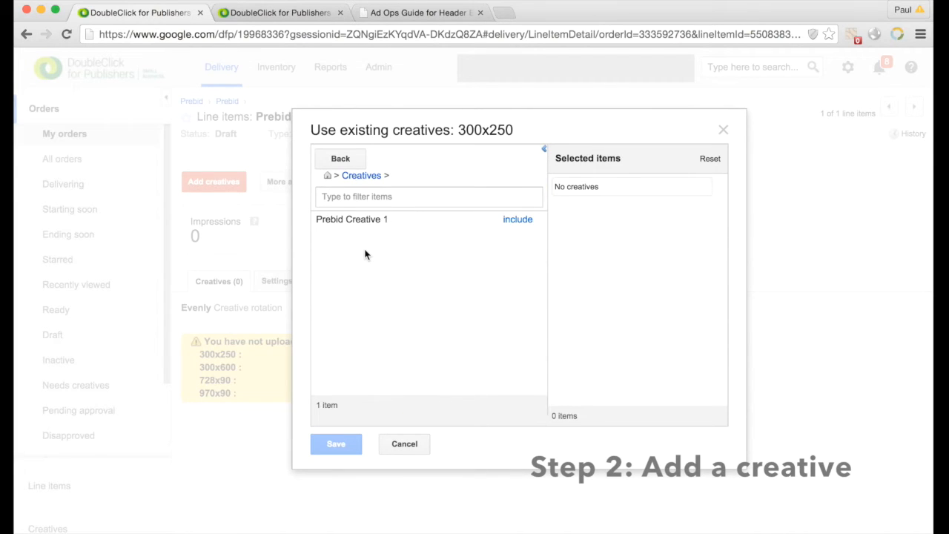
click(517, 220)
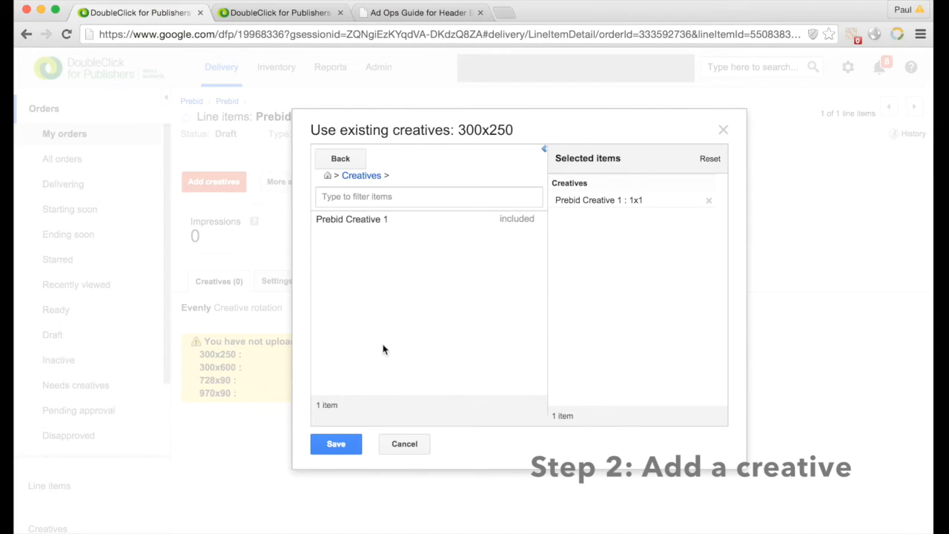
click(339, 444)
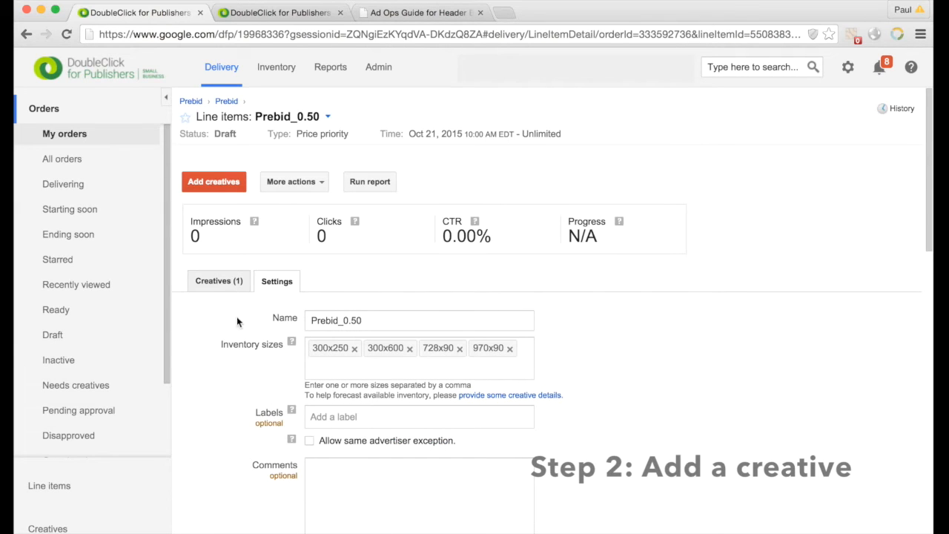
click(217, 286)
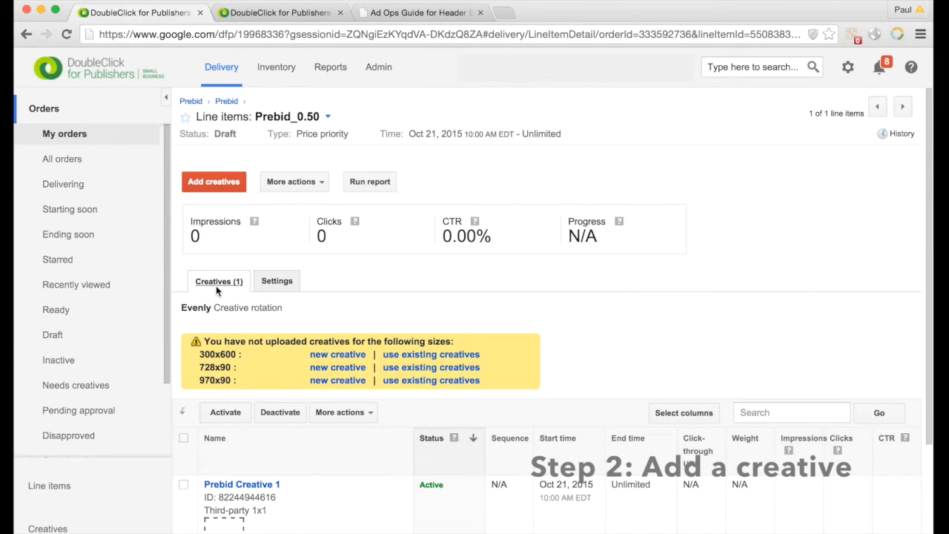
scroll(268, 327, down, 3)
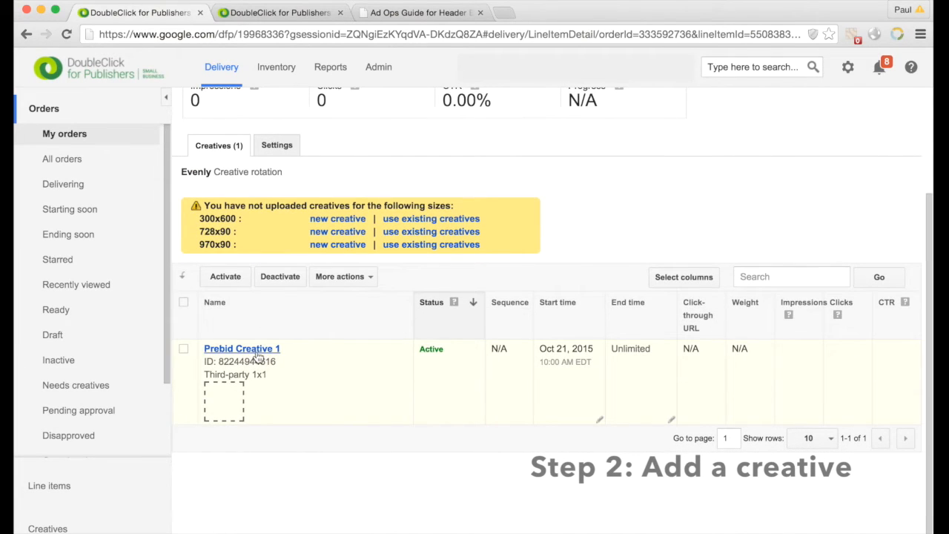
Step: In Prebid Creative 1's settings, add 970x90, 728x90 and 300x600 to the size overrides and save the creative
click(257, 355)
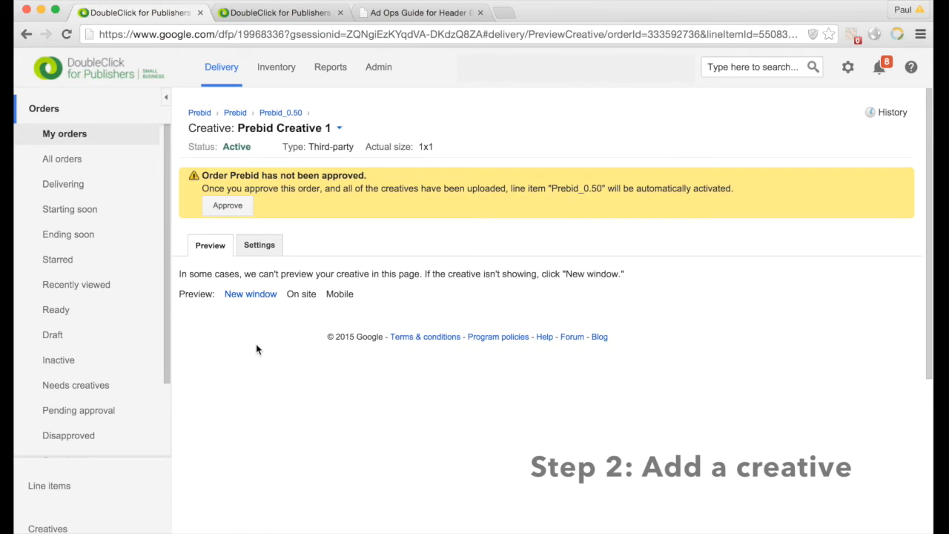
click(266, 250)
scroll(267, 250, down, 3)
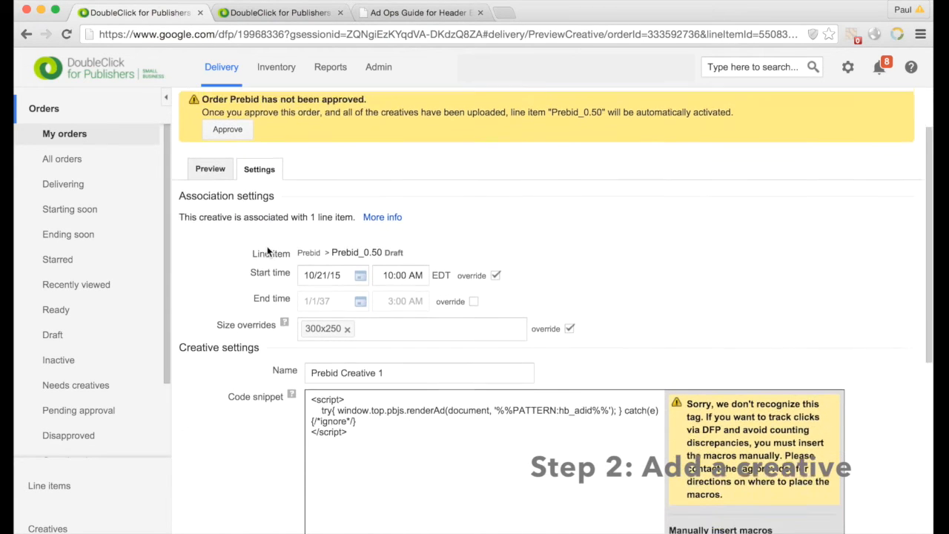
click(373, 303)
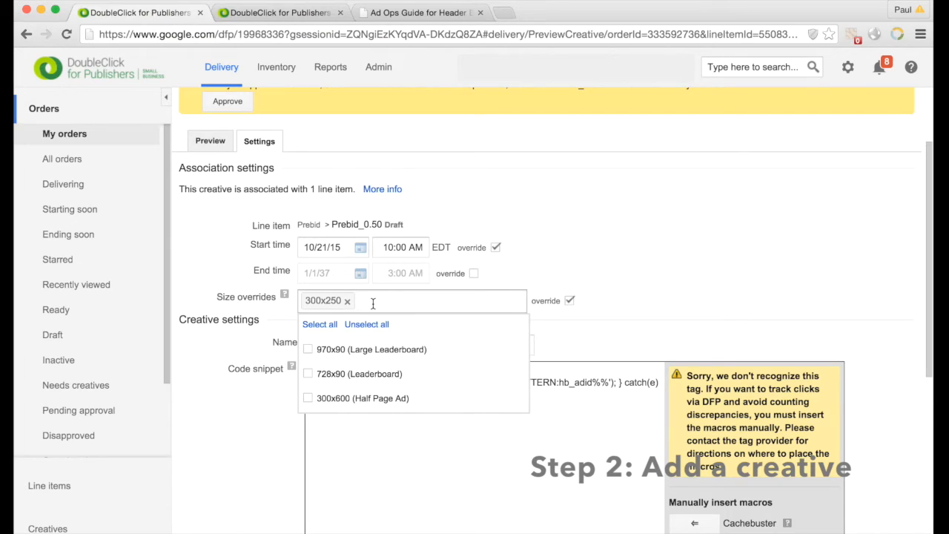
click(320, 325)
click(242, 349)
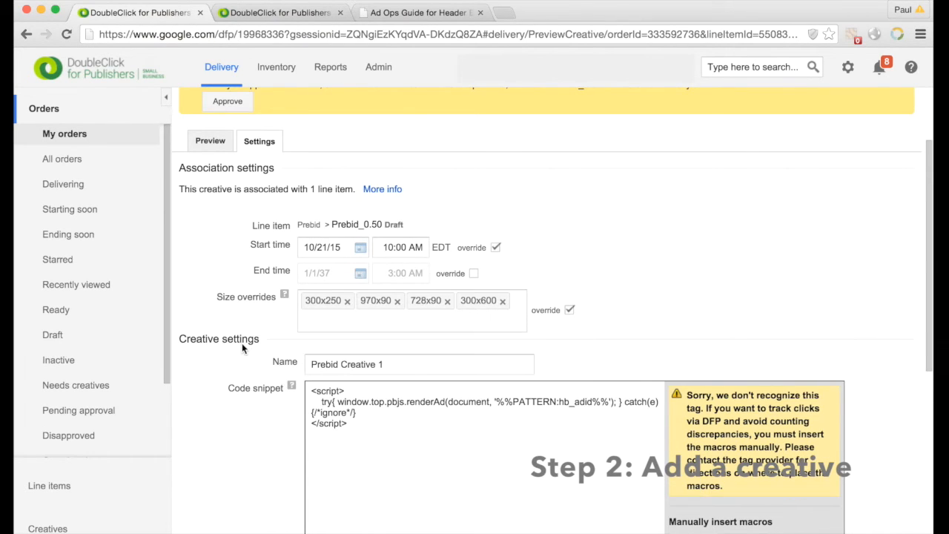
scroll(242, 349, down, 5)
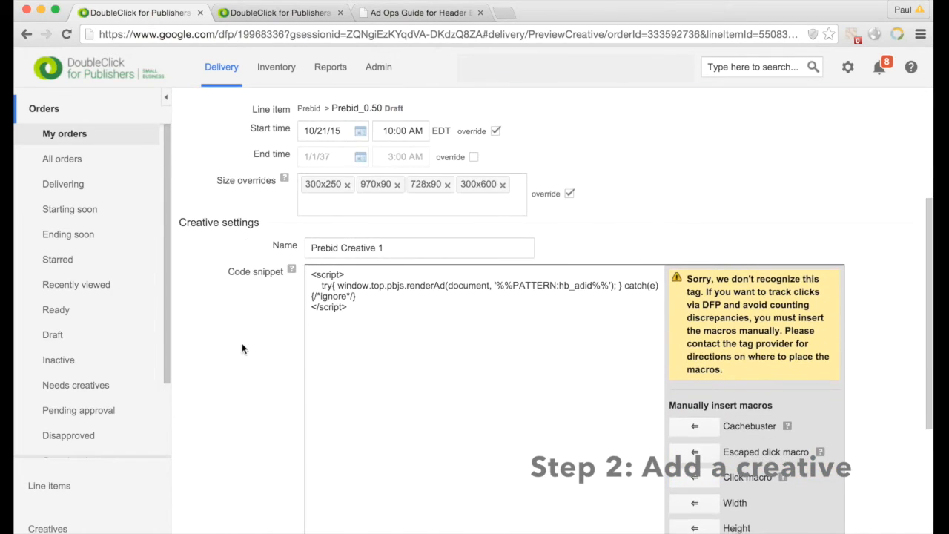
scroll(241, 349, down, 3)
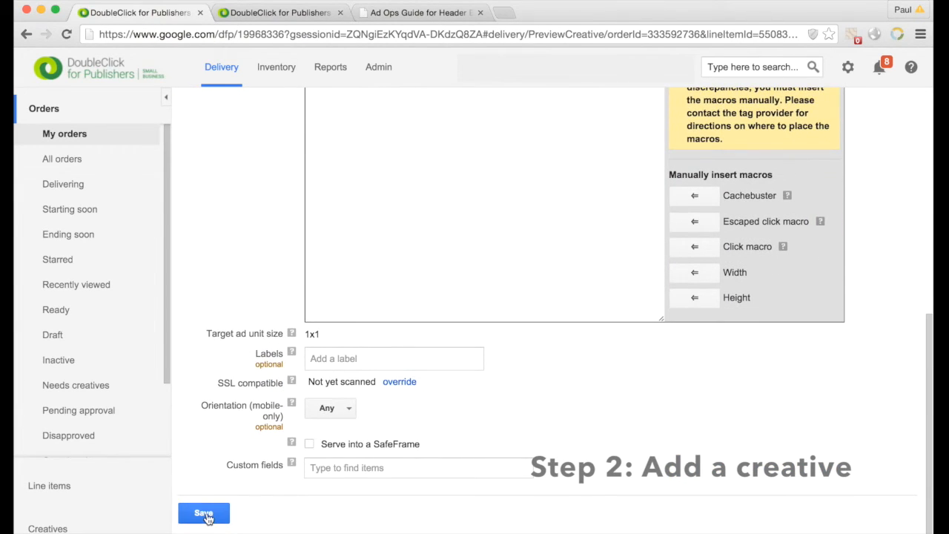
click(205, 514)
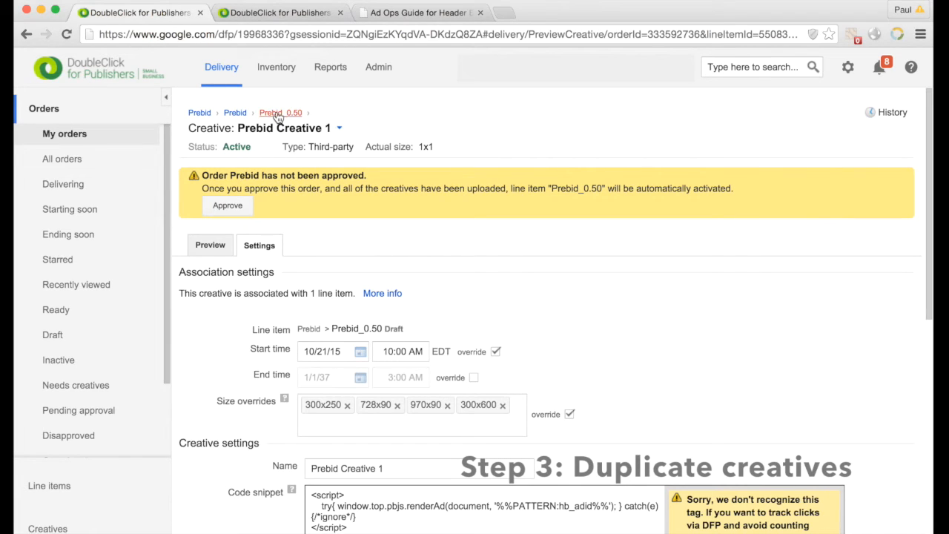
Step: Go back to the creatives of line item Prebid_0.50 and make a copy of Prebid Creative 1
click(280, 112)
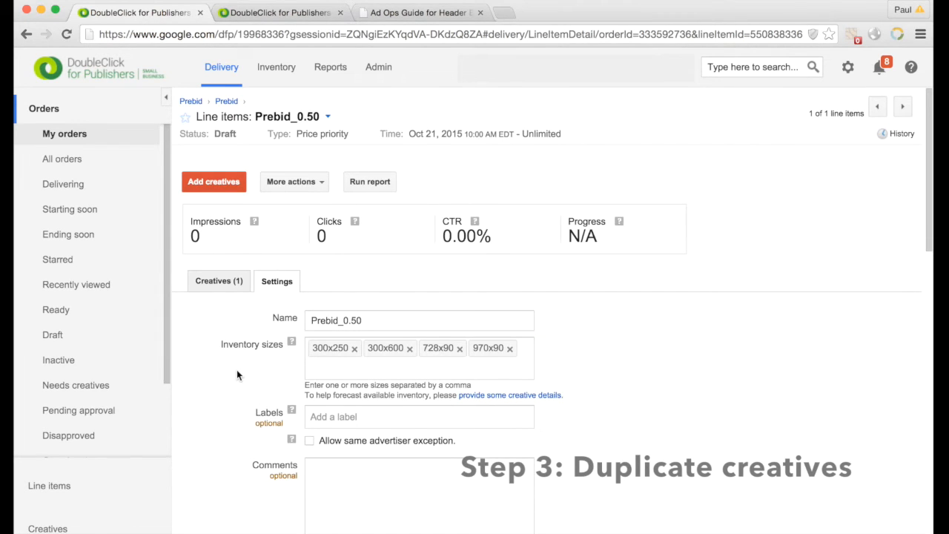
scroll(237, 372, down, 3)
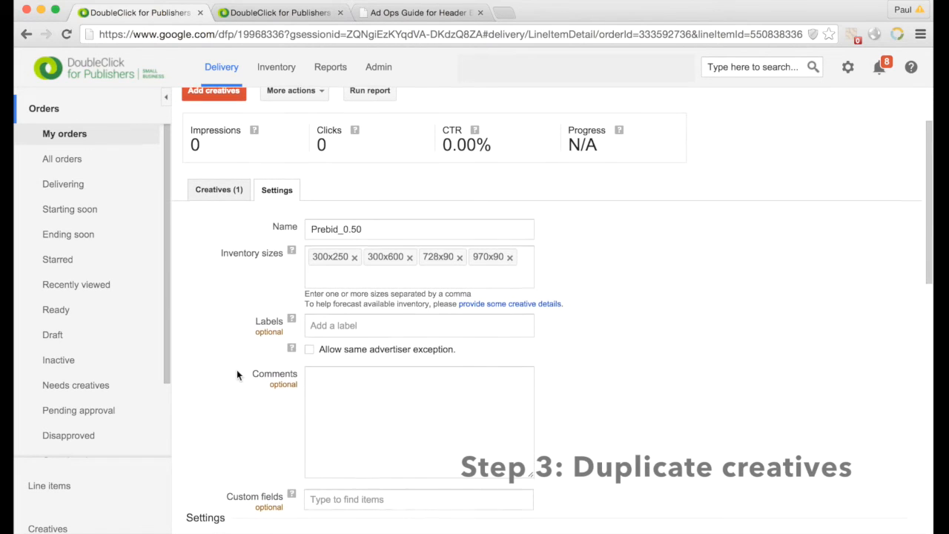
scroll(237, 374, down, 1)
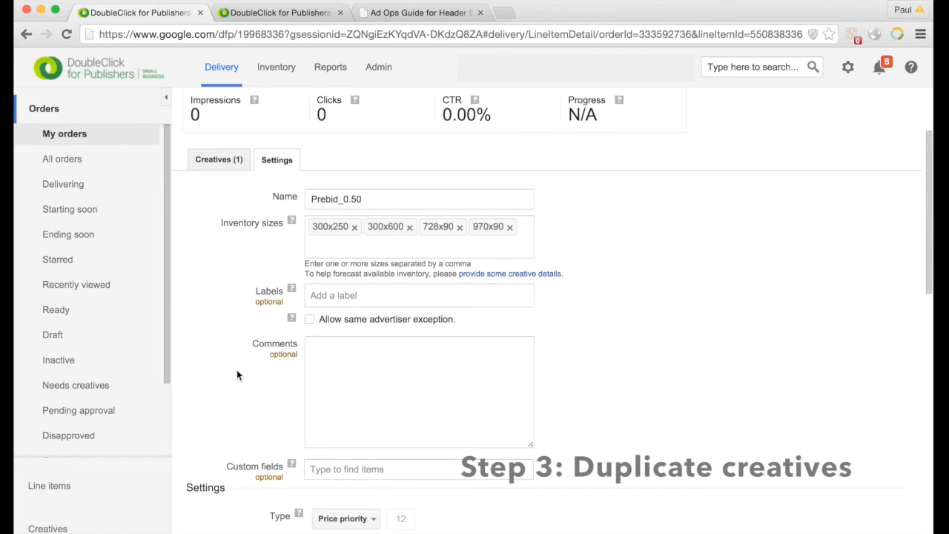
click(218, 160)
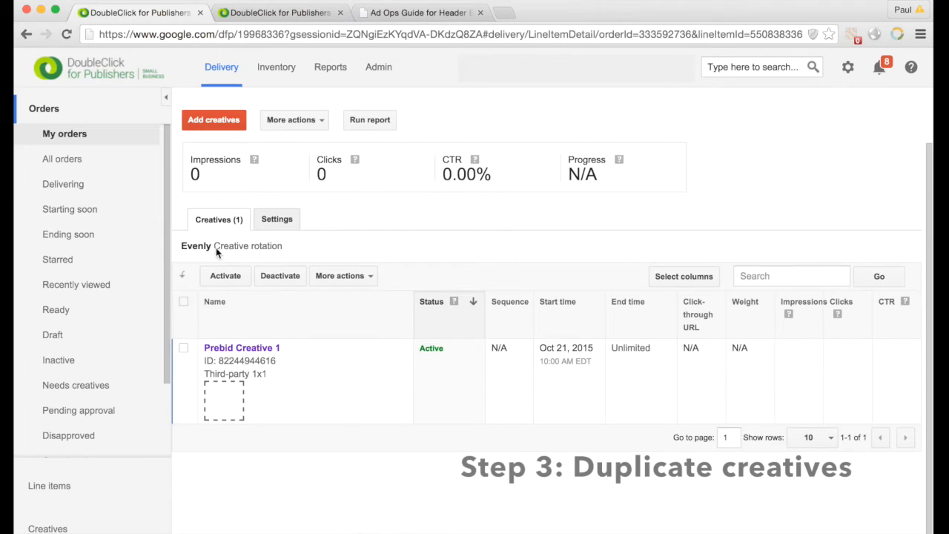
click(183, 348)
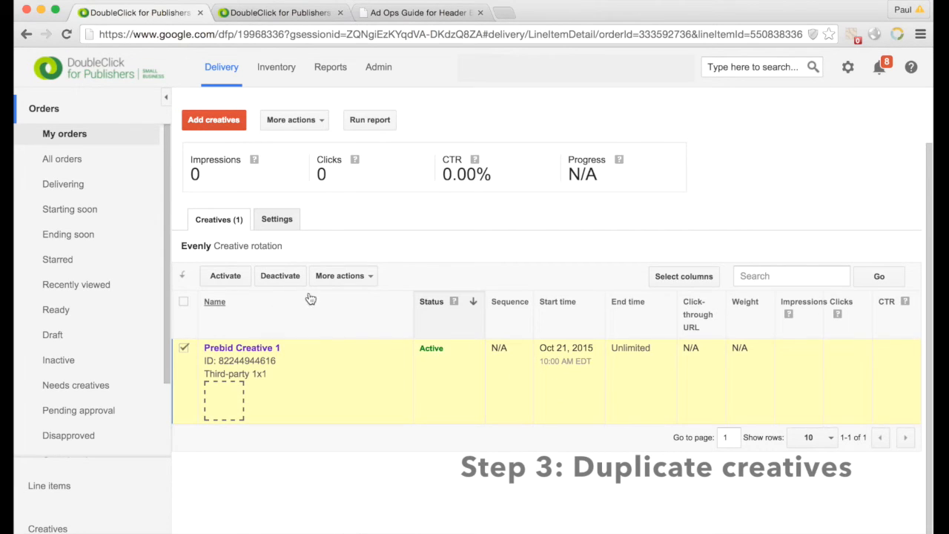
click(339, 276)
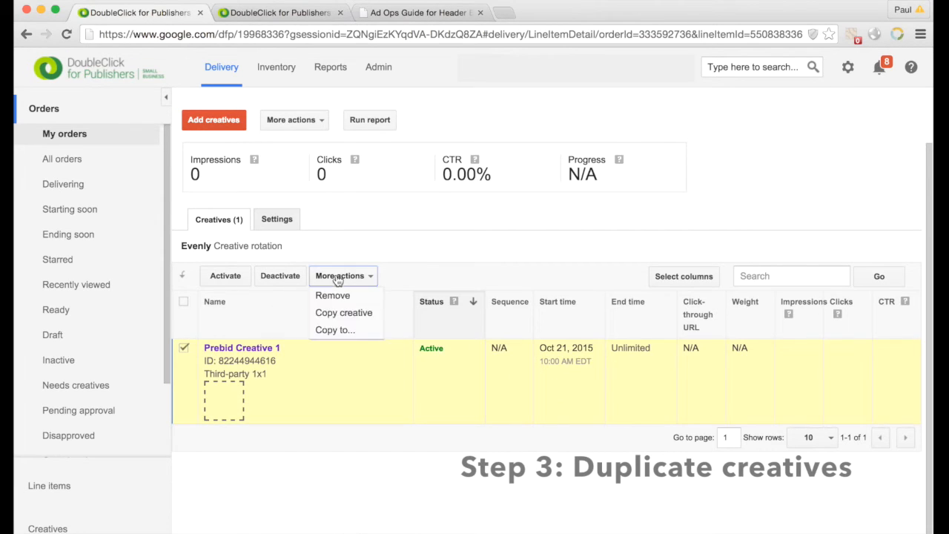
click(333, 314)
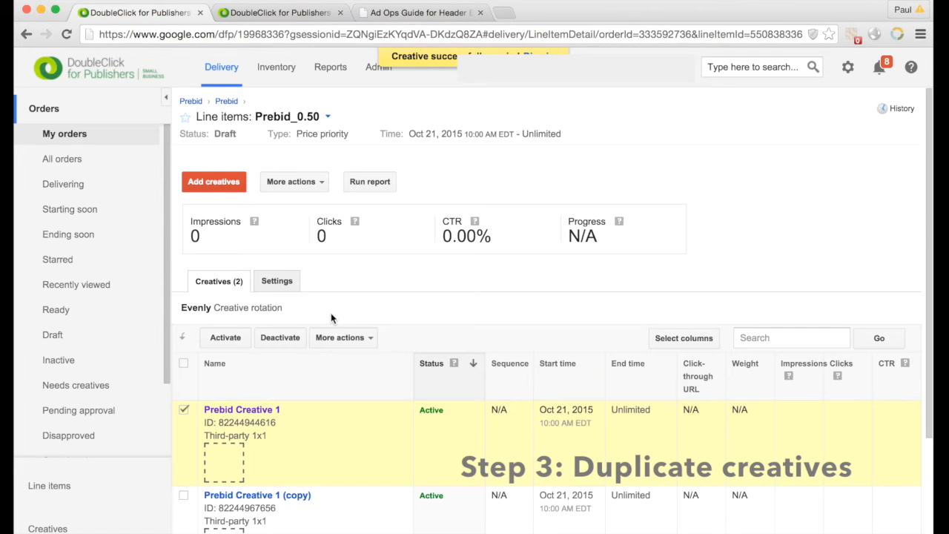
Step: Select both the original creative and its copy, and duplicate them together within the line item
scroll(331, 316, down, 3)
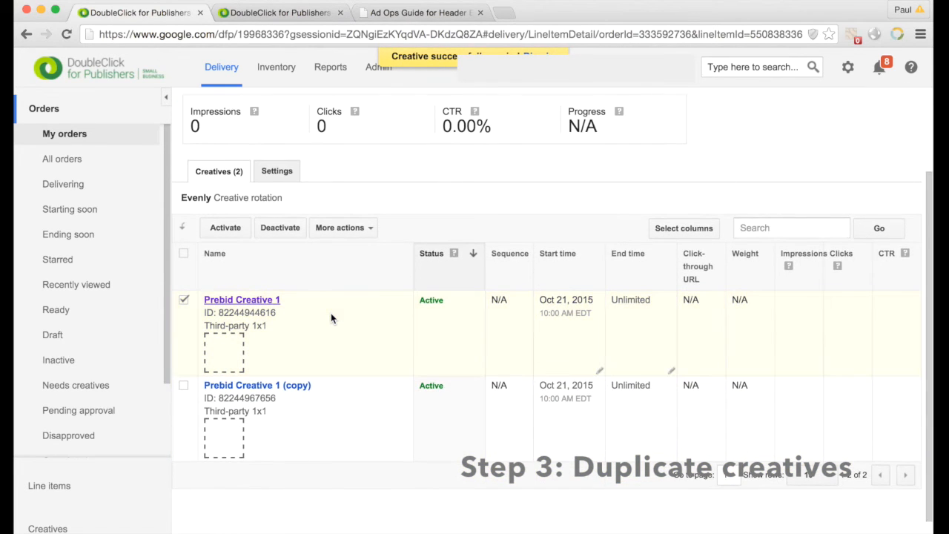
click(183, 386)
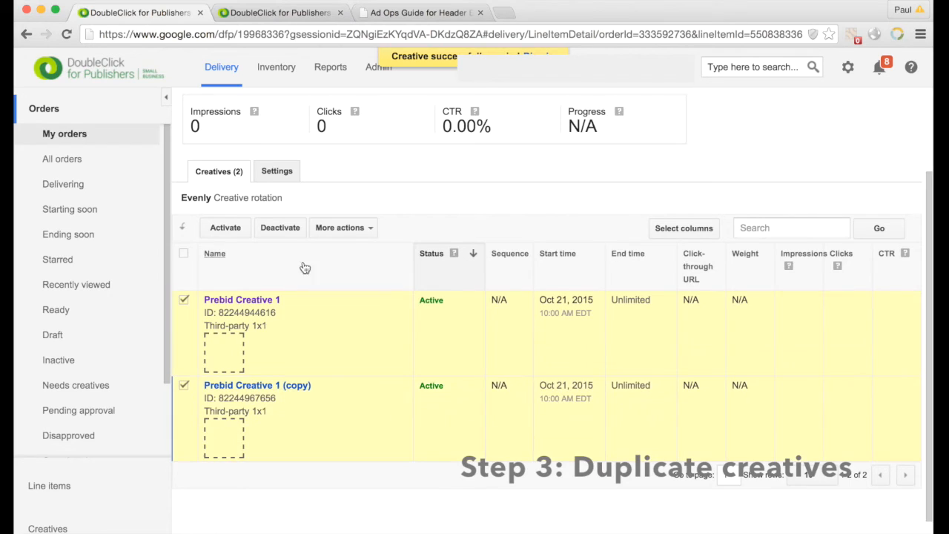
click(346, 229)
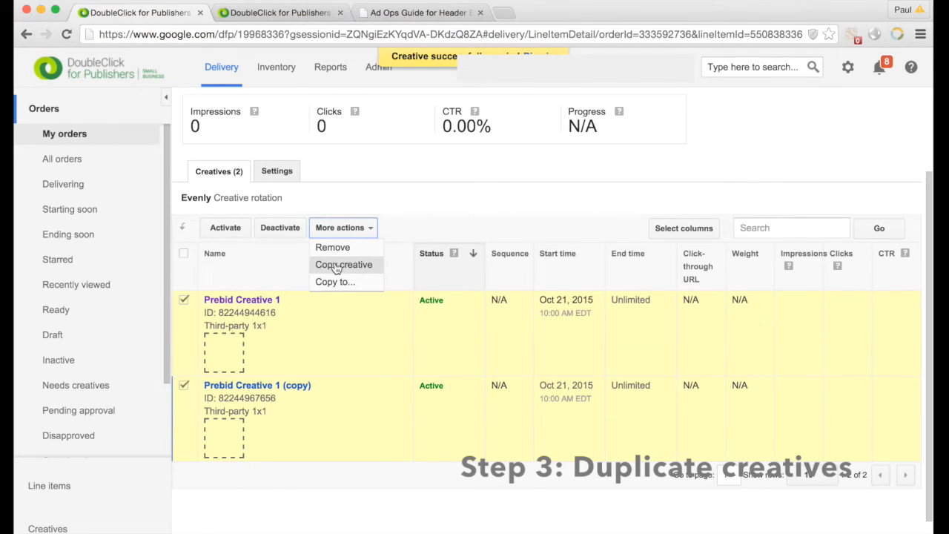
click(336, 265)
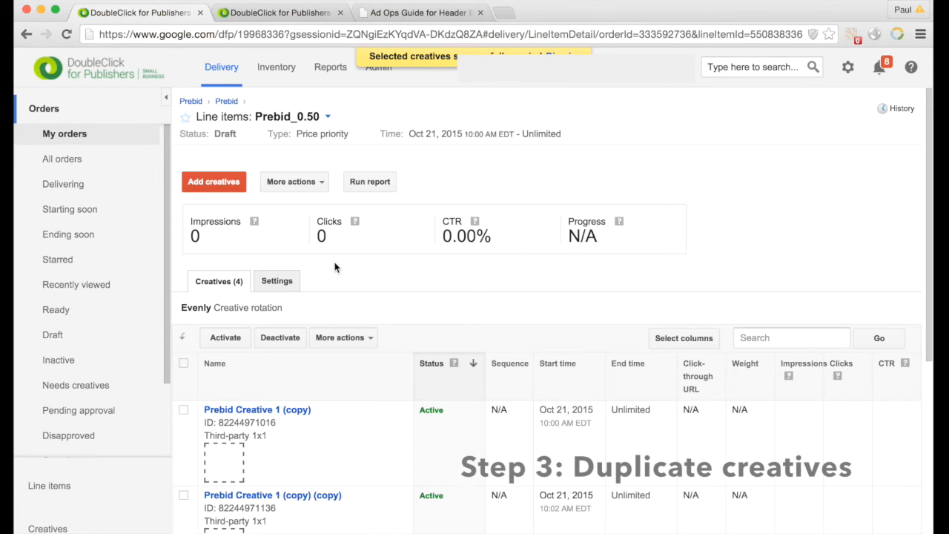
scroll(335, 267, down, 3)
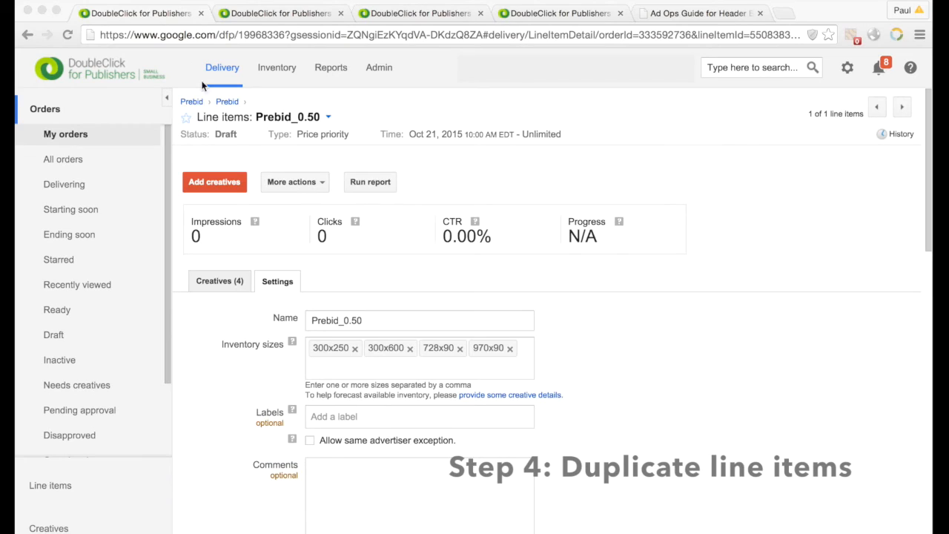
Step: Return to the Prebid order and copy line item Prebid_0.50 with shared creatives, confirming the copy
click(221, 103)
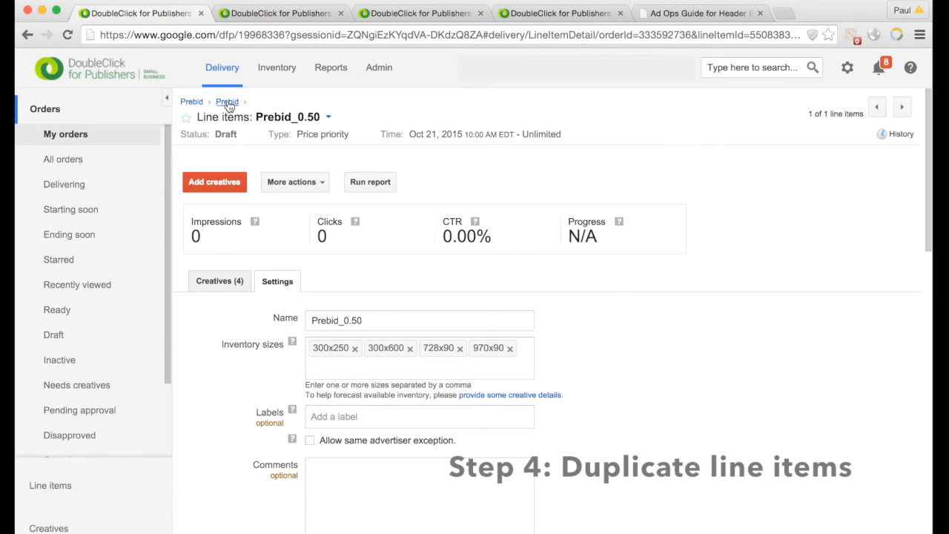
click(229, 103)
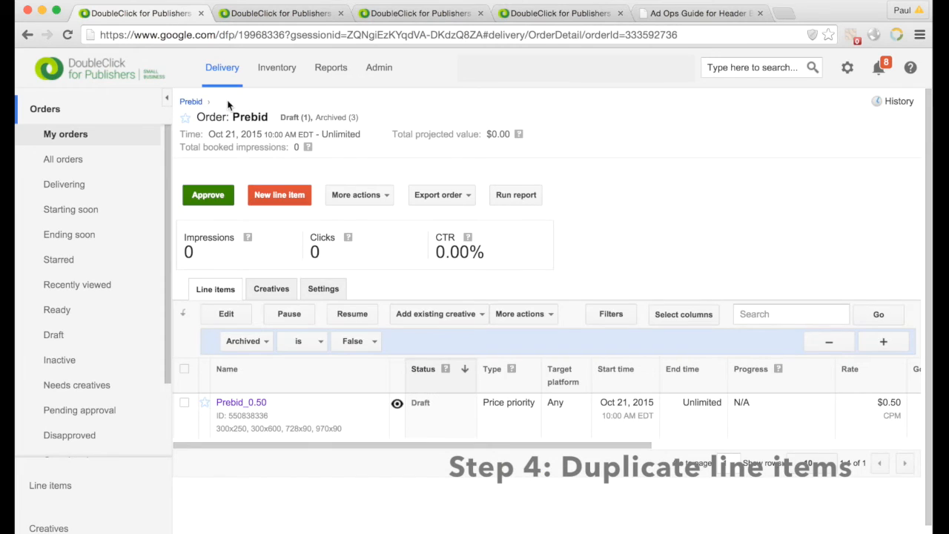
click(184, 403)
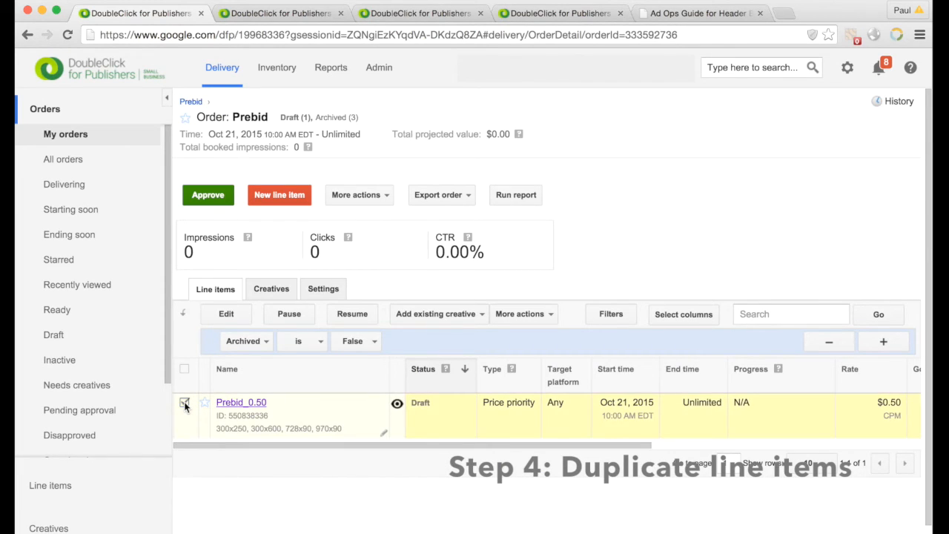
click(539, 315)
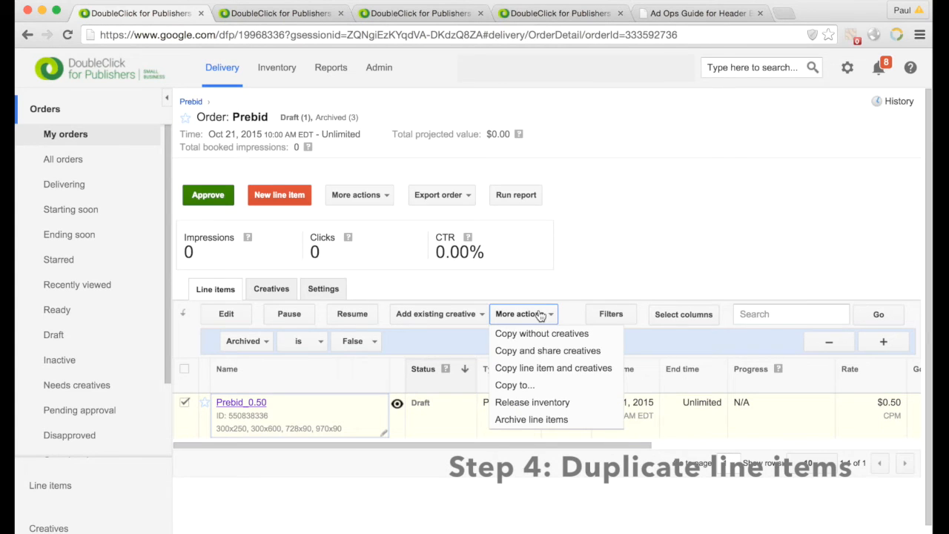
click(523, 350)
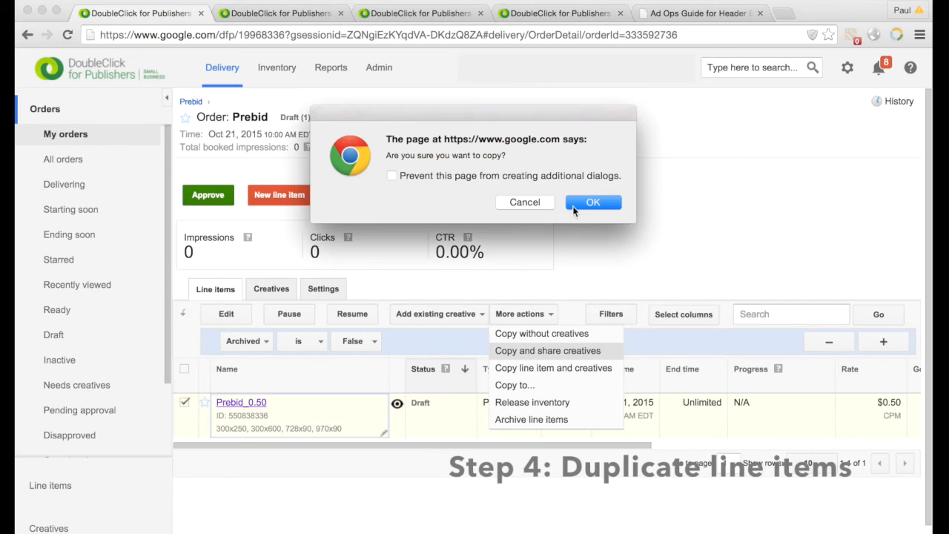
click(581, 207)
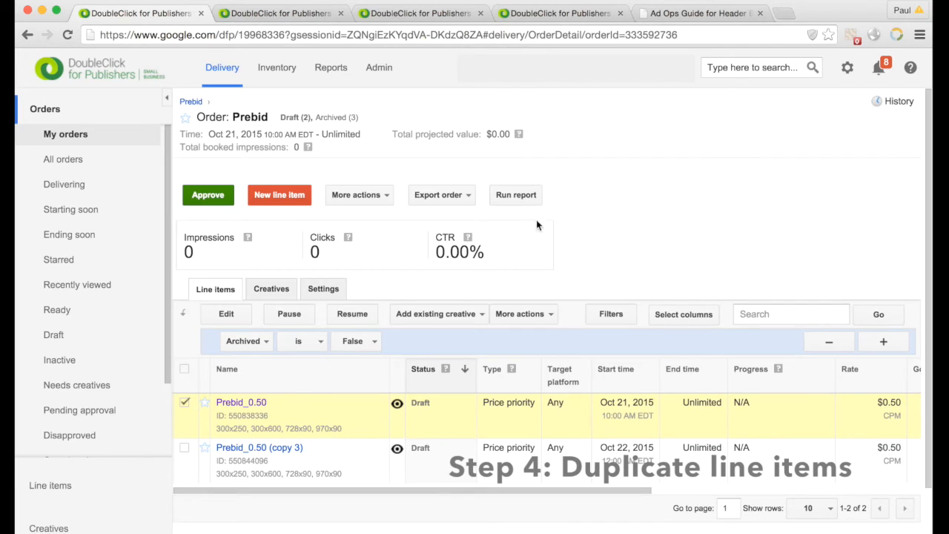
Step: Select both Prebid_0.50 and its copy, and duplicate the two line items with shared creatives
click(184, 447)
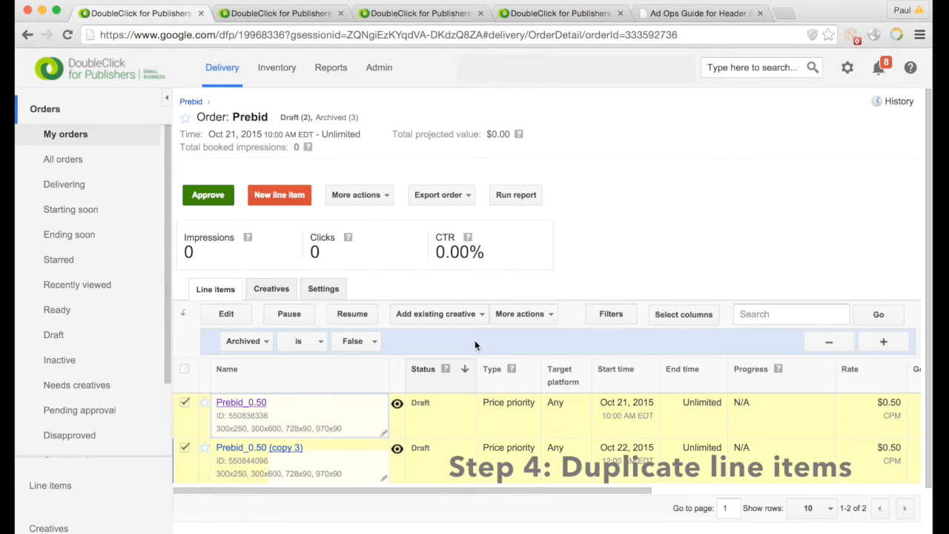
click(522, 320)
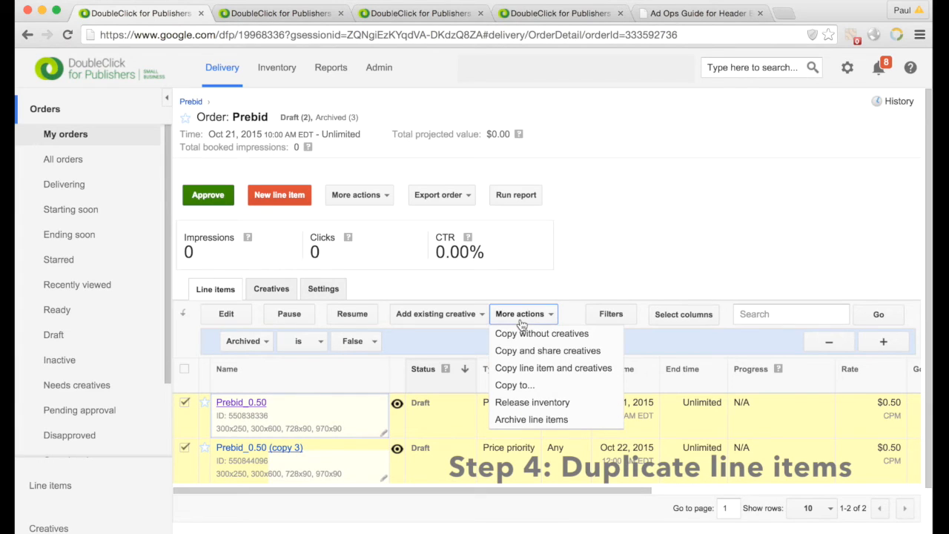
click(510, 356)
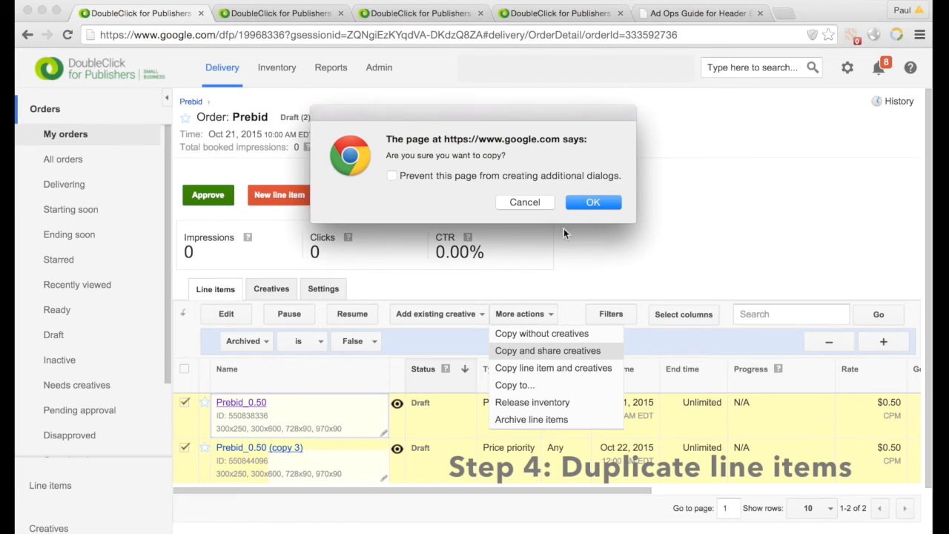
click(584, 204)
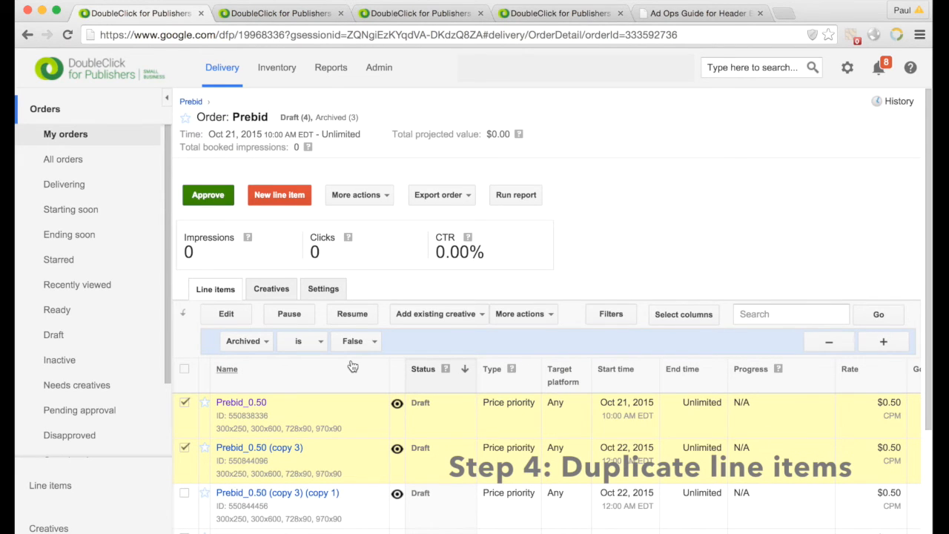
Step: Open line item Prebid_0.50 (copy 3) in a separate browser tab and close the leftover DoubleClick for Publishers tabs
scroll(353, 365, down, 1)
scroll(353, 365, down, 3)
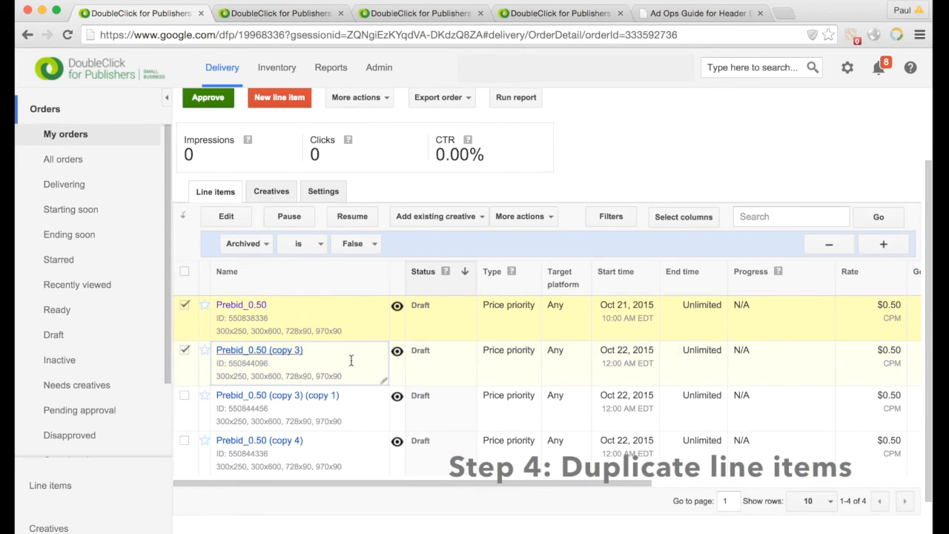
right_click(255, 355)
click(289, 335)
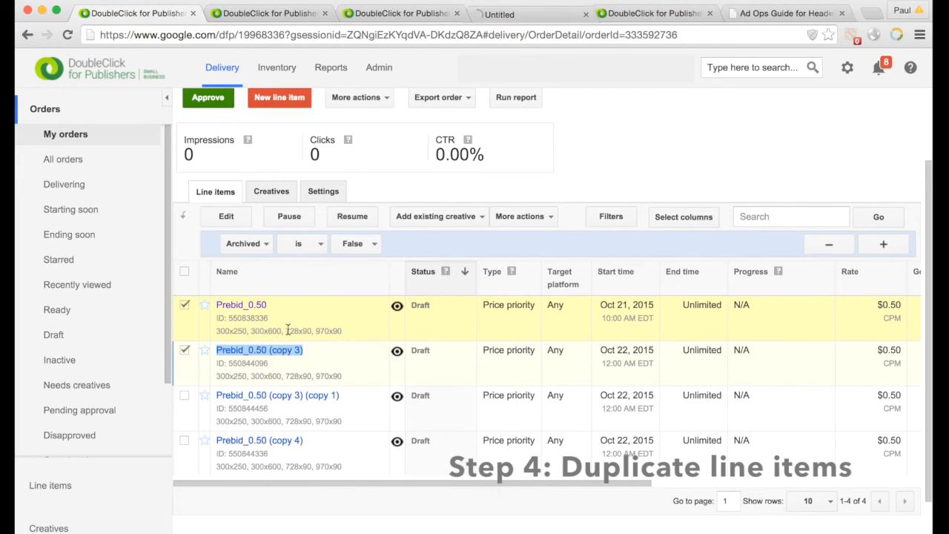
click(326, 18)
click(326, 15)
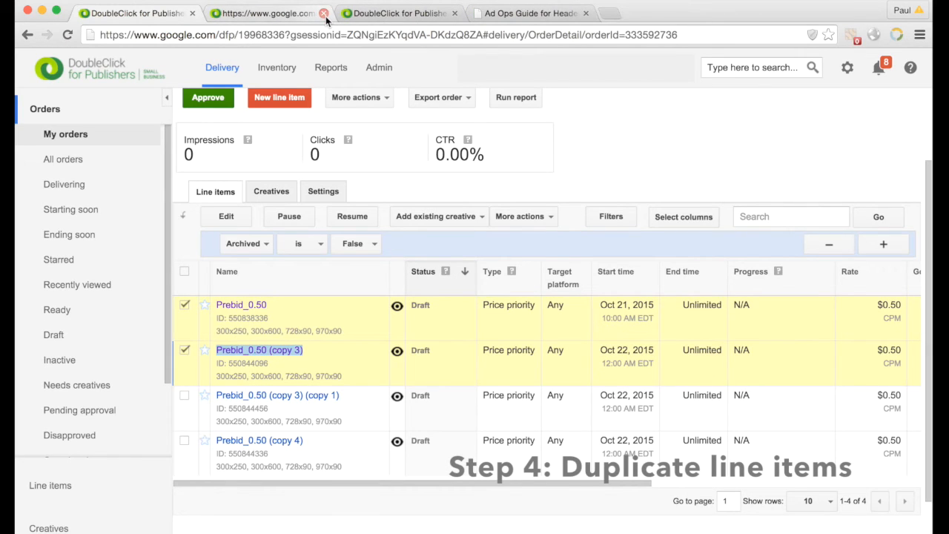
click(296, 18)
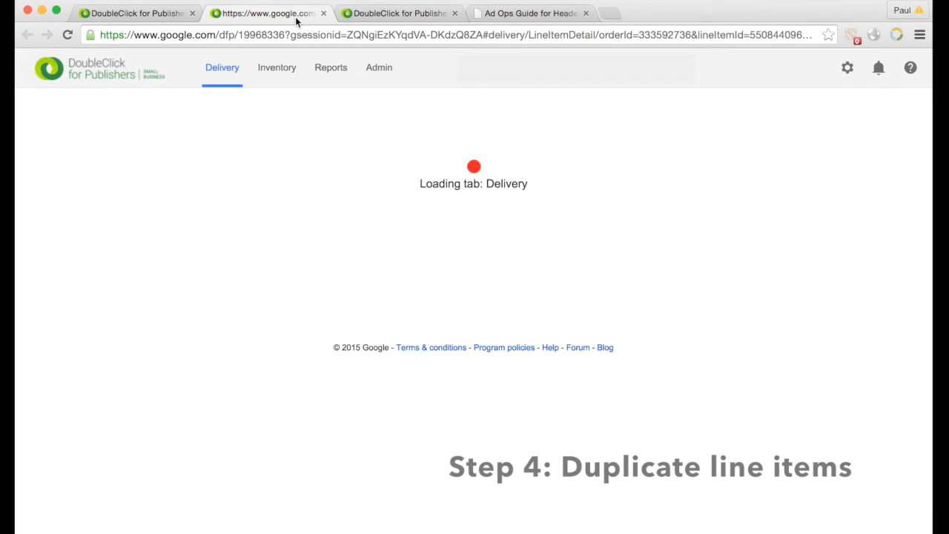
click(453, 15)
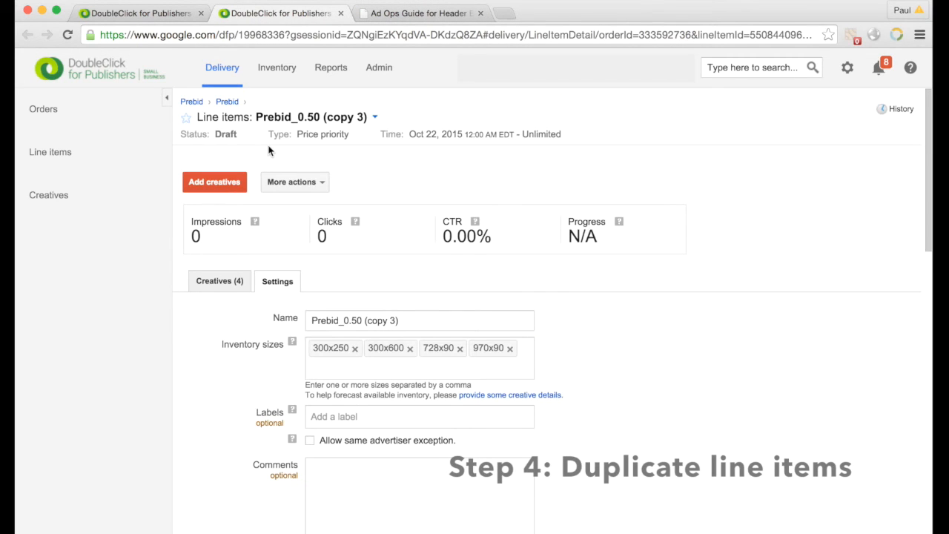
Step: Change the copied line item's name to Prebid_1.00
click(345, 318)
drag(346, 318, 399, 320)
text(1.00)
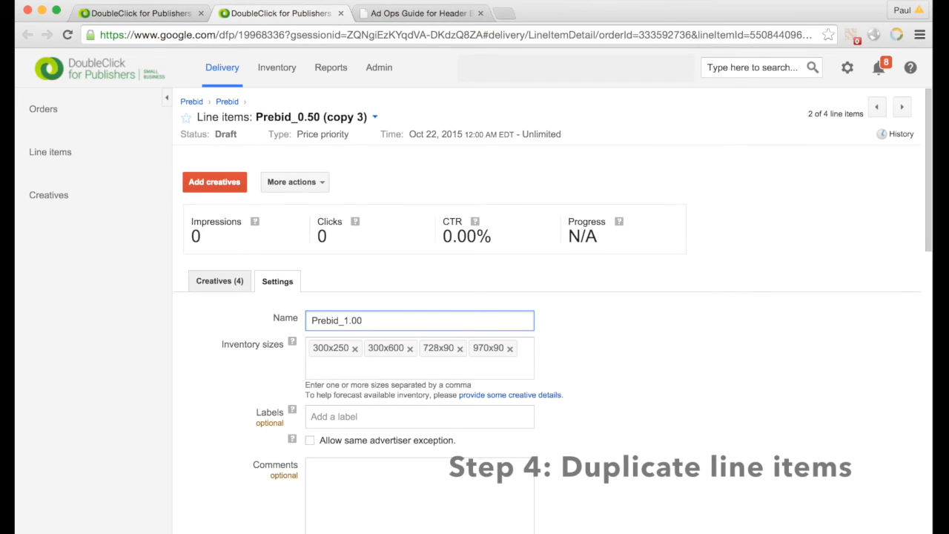
Step: Review the creatives attached to the Prebid_1.00 line item
scroll(548, 296, down, 3)
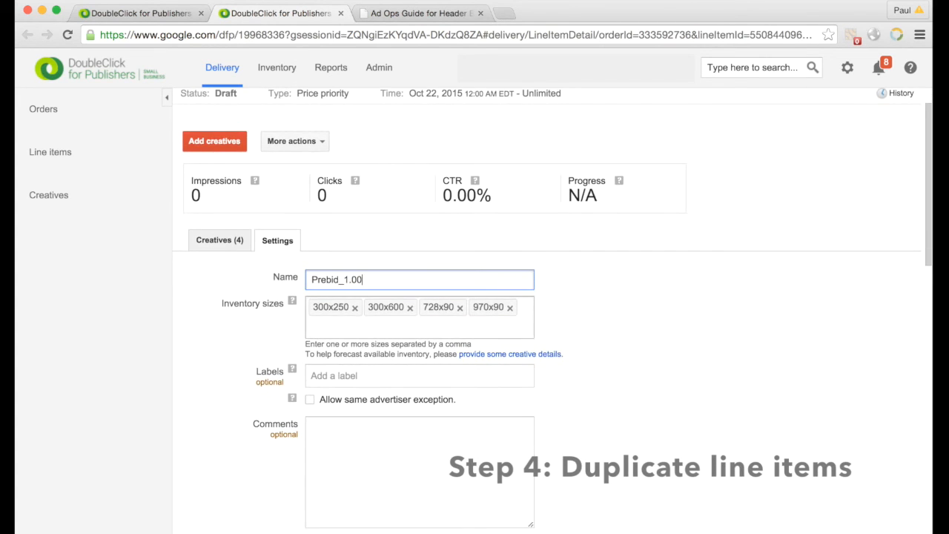
scroll(236, 208, down, 3)
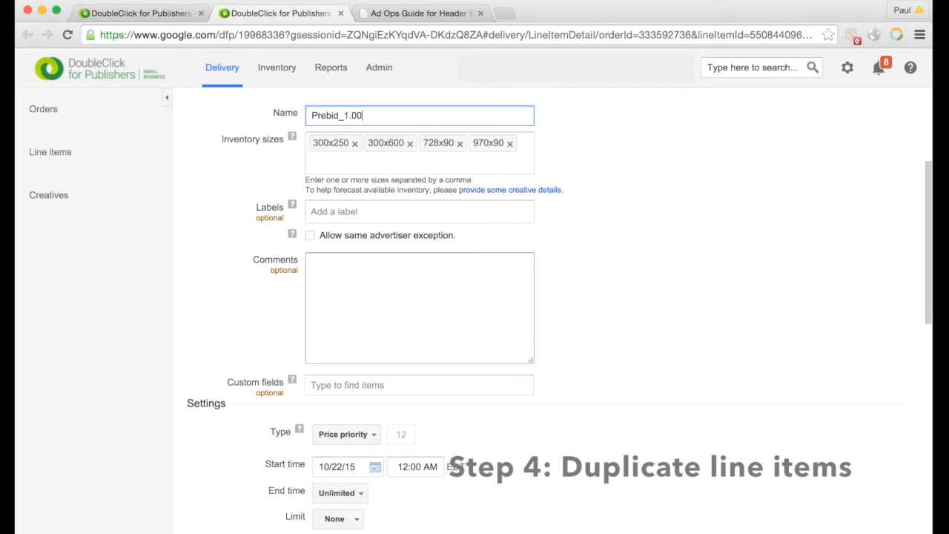
scroll(236, 208, up, 3)
click(213, 186)
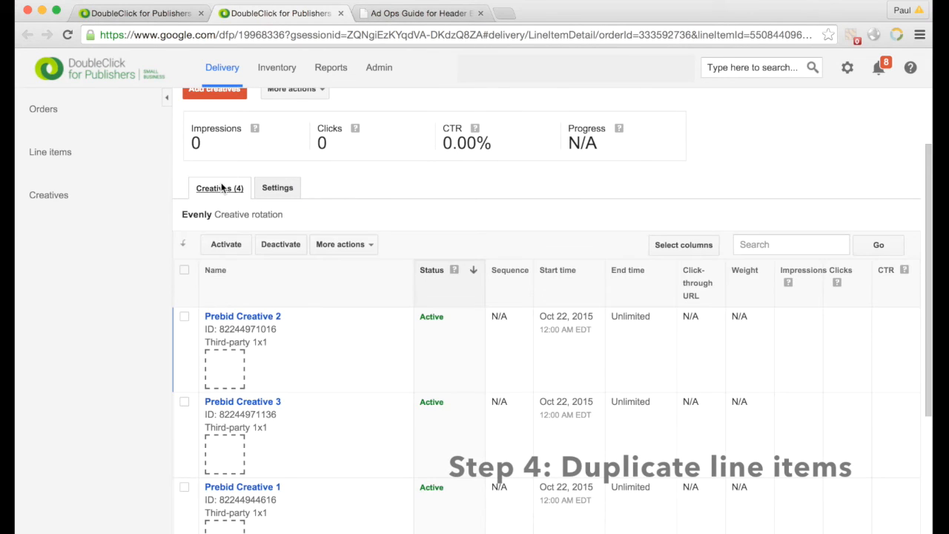
scroll(289, 295, down, 2)
scroll(289, 295, down, 1)
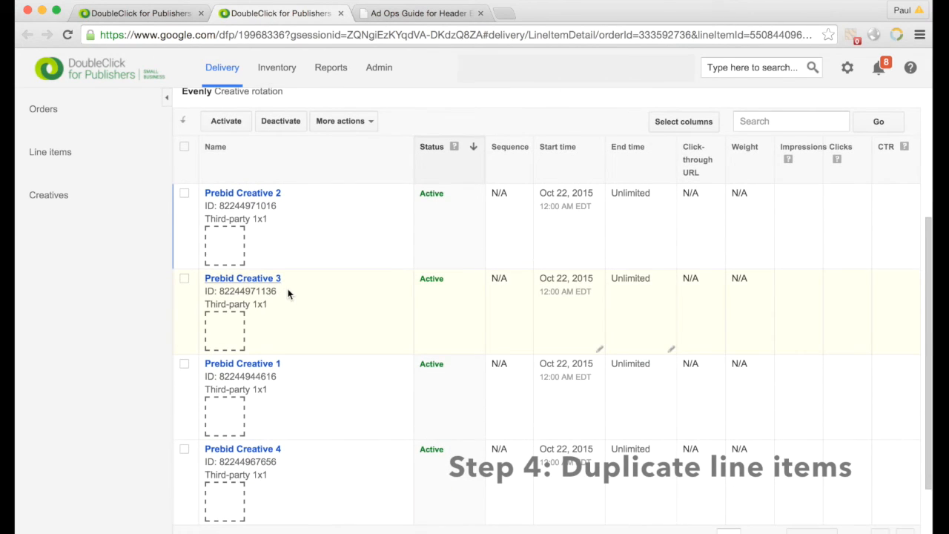
scroll(289, 295, up, 3)
Step: Return to the line item's settings and set its rate to $1.00 CPM
click(280, 171)
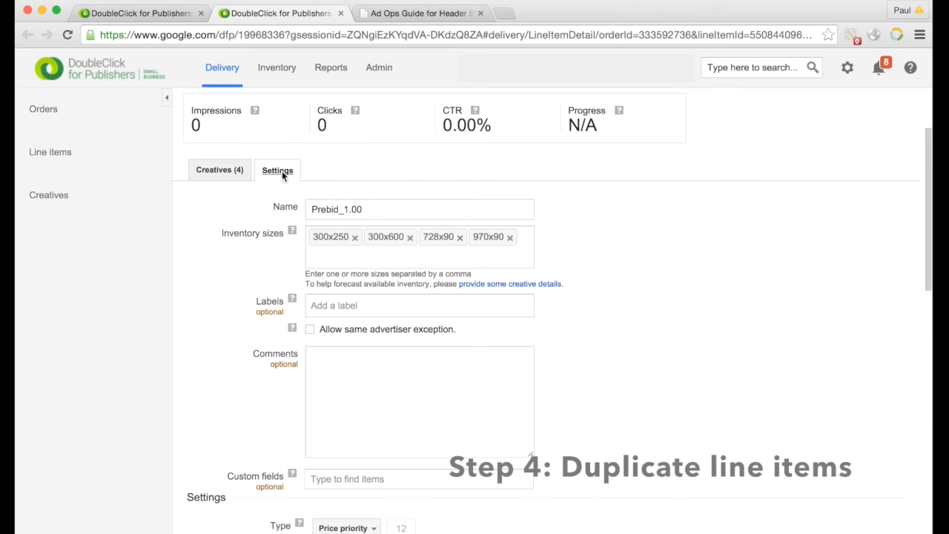
scroll(297, 281, down, 3)
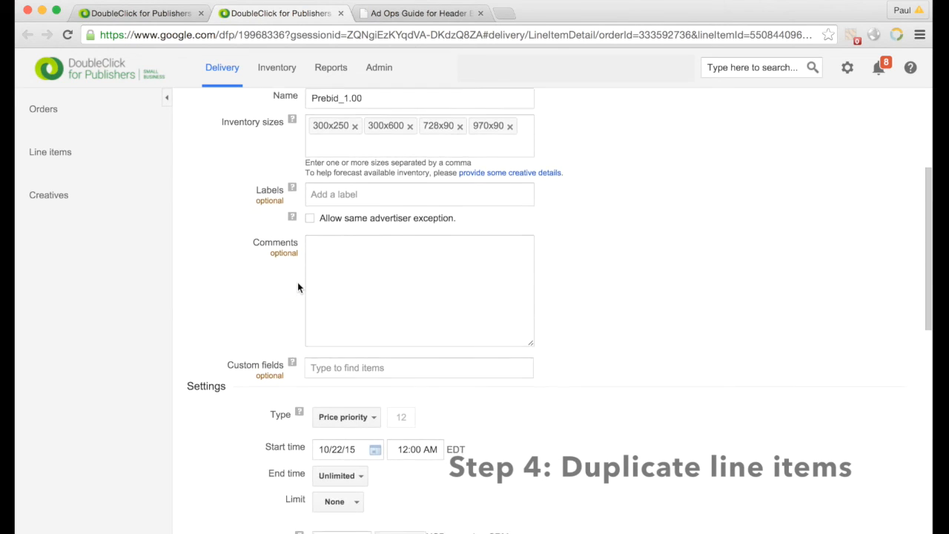
scroll(297, 288, down, 3)
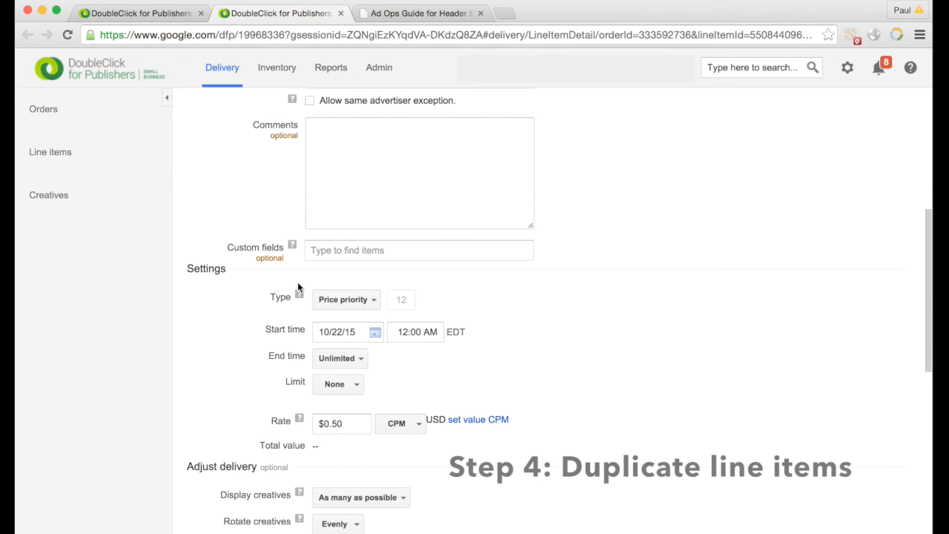
scroll(298, 288, down, 5)
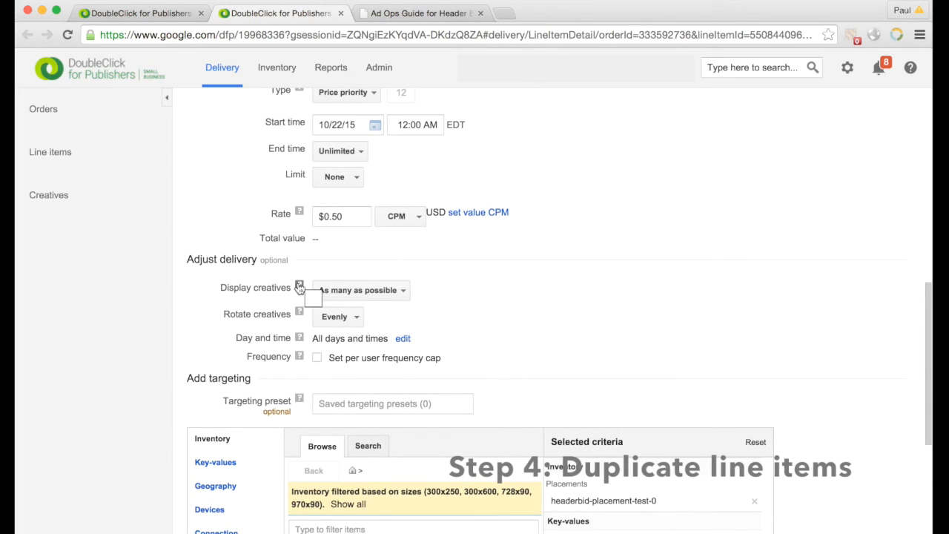
scroll(298, 282, down, 1)
click(337, 205)
key(BackSpace)
key(BackSpace)
key(BackSpace)
text(1.0)
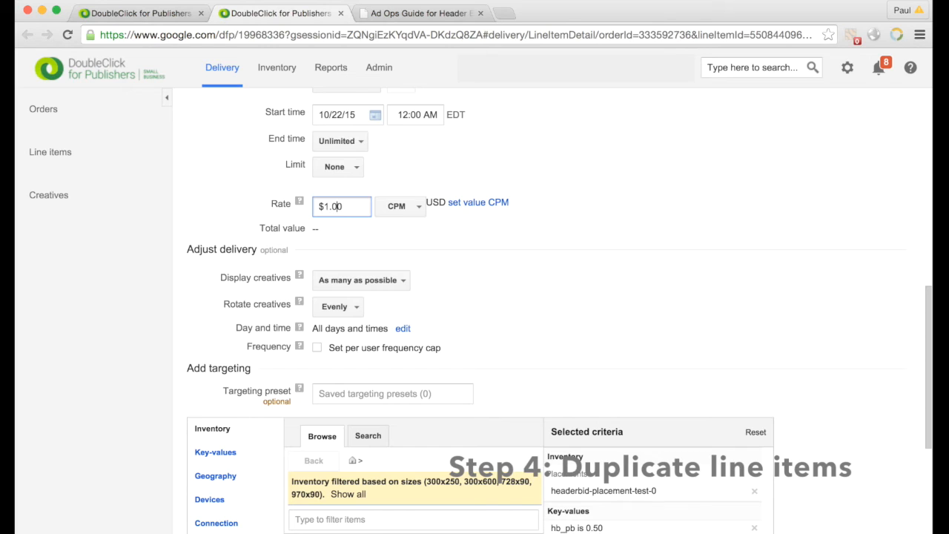
click(480, 246)
Step: Change the line item's hb_pb key-value targeting to 1.00
scroll(481, 250, down, 3)
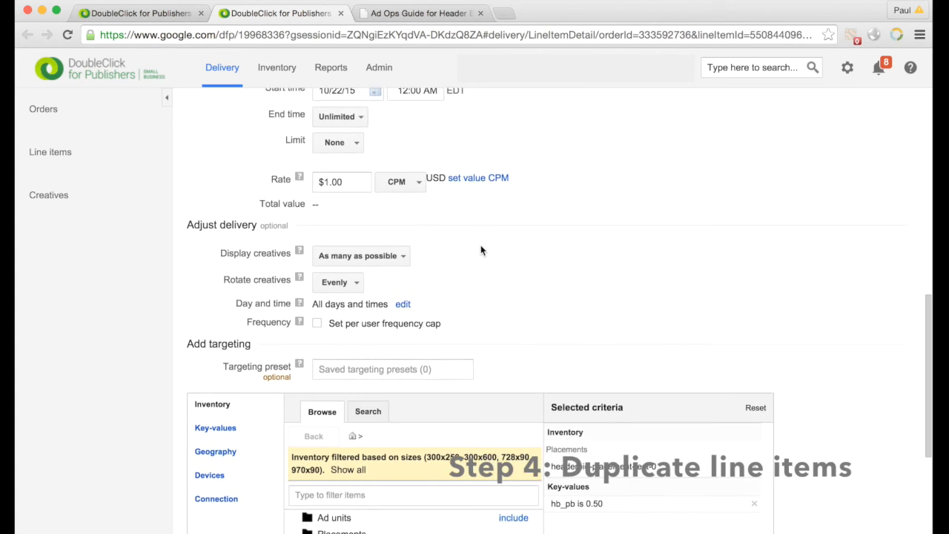
click(216, 346)
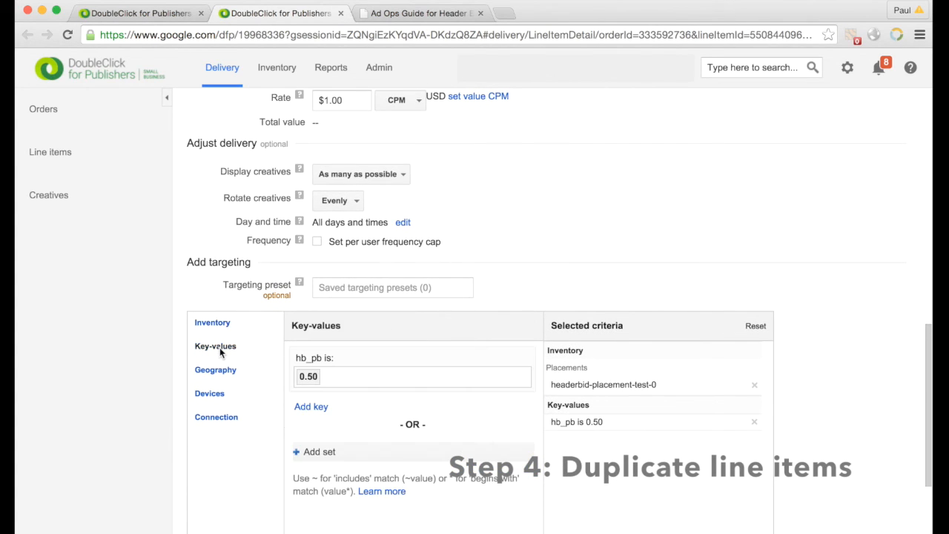
click(335, 377)
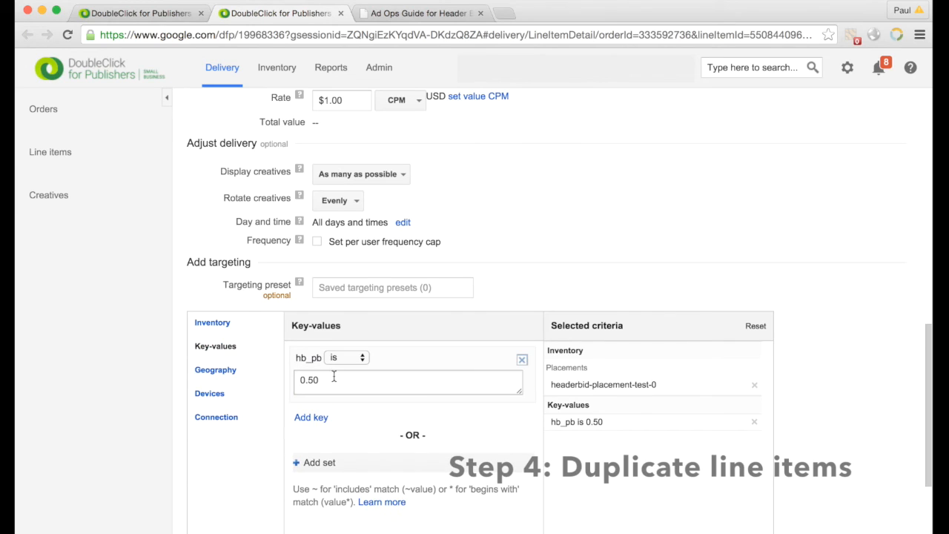
click(326, 380)
key(BackSpace)
key(BackSpace)
key(BackSpace)
key(BackSpace)
text(1.00)
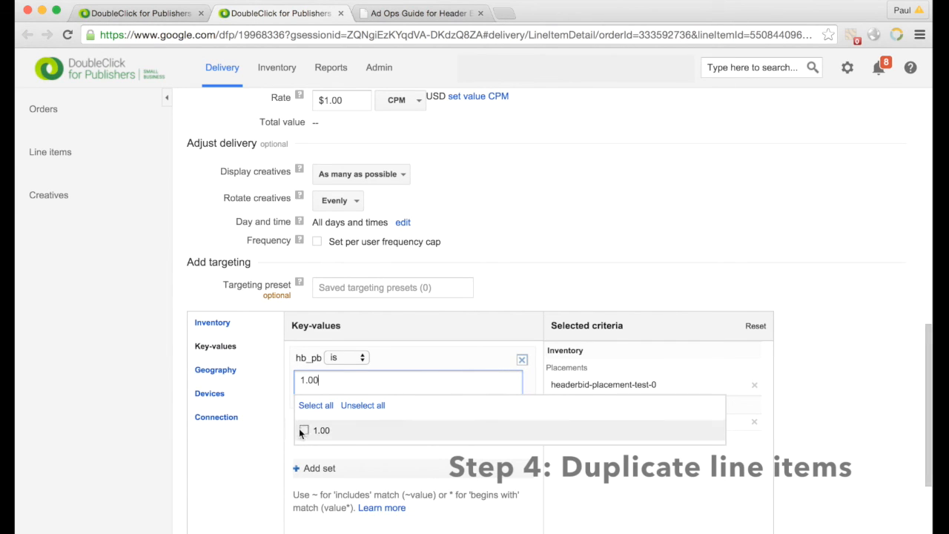
click(303, 431)
click(276, 446)
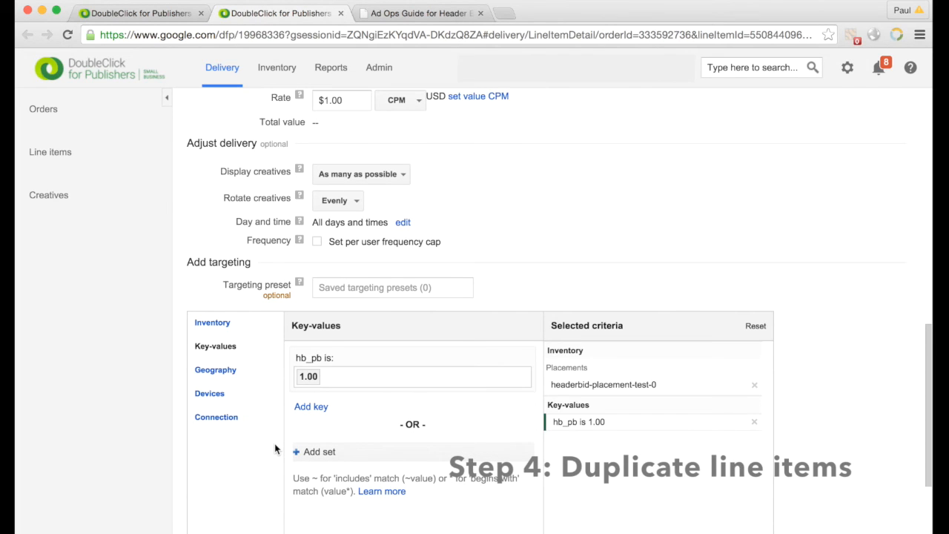
Step: Set the Prebid_1.00 line item to start immediately and save it
scroll(275, 448, down, 2)
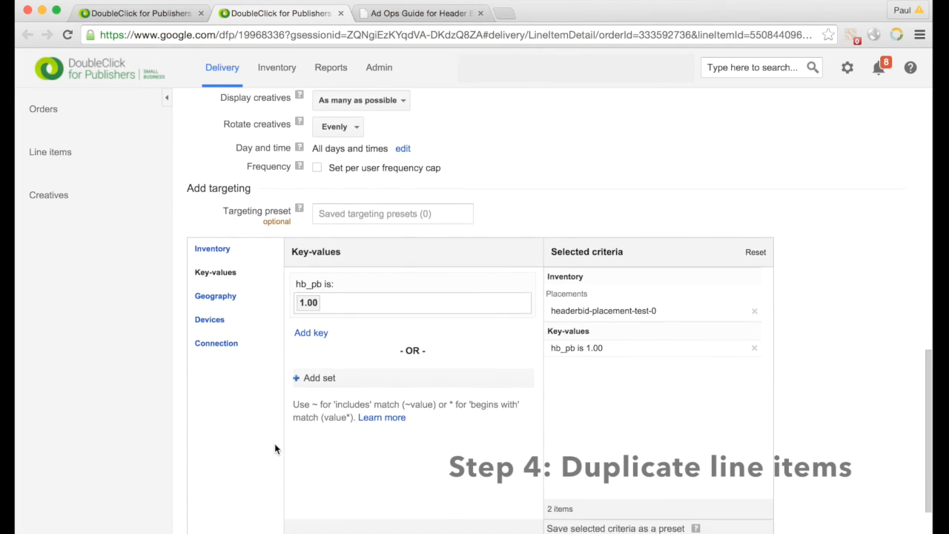
scroll(275, 449, up, 4)
scroll(275, 443, up, 4)
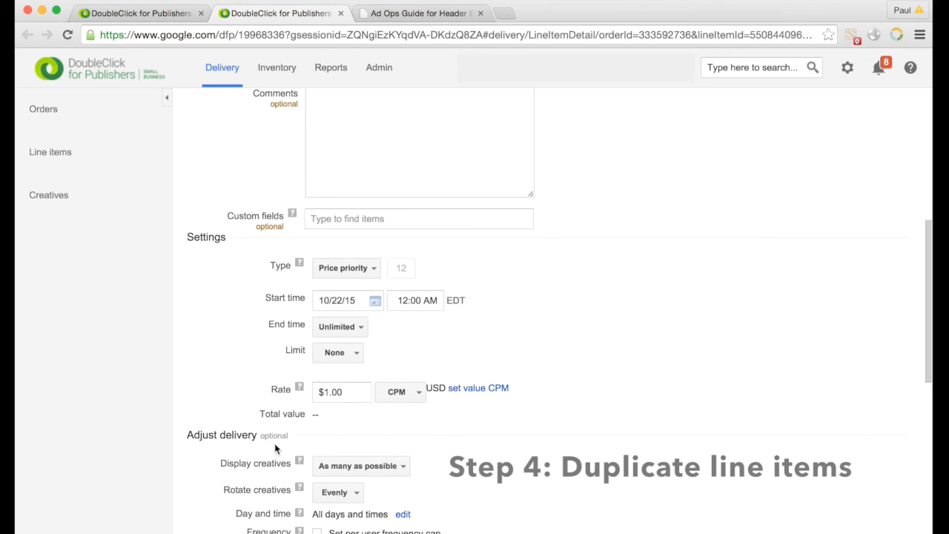
click(335, 304)
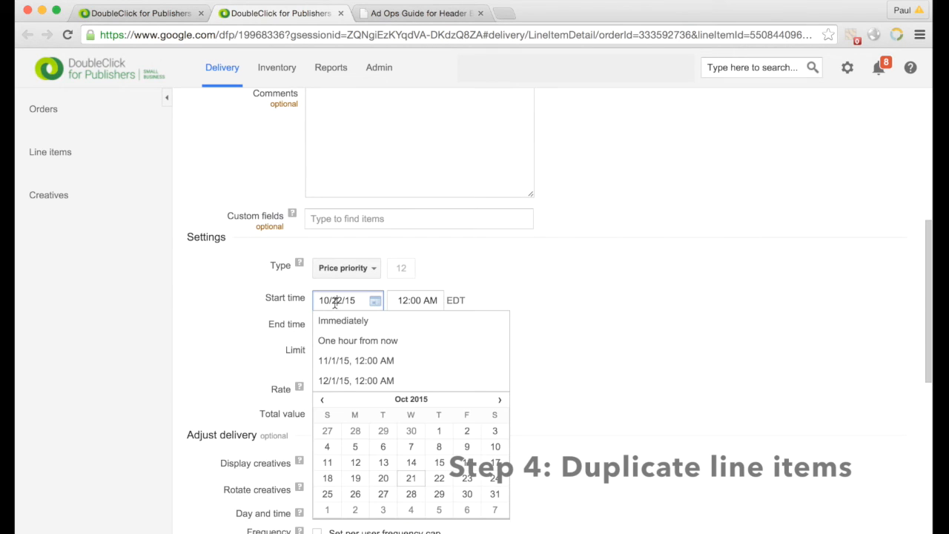
click(335, 324)
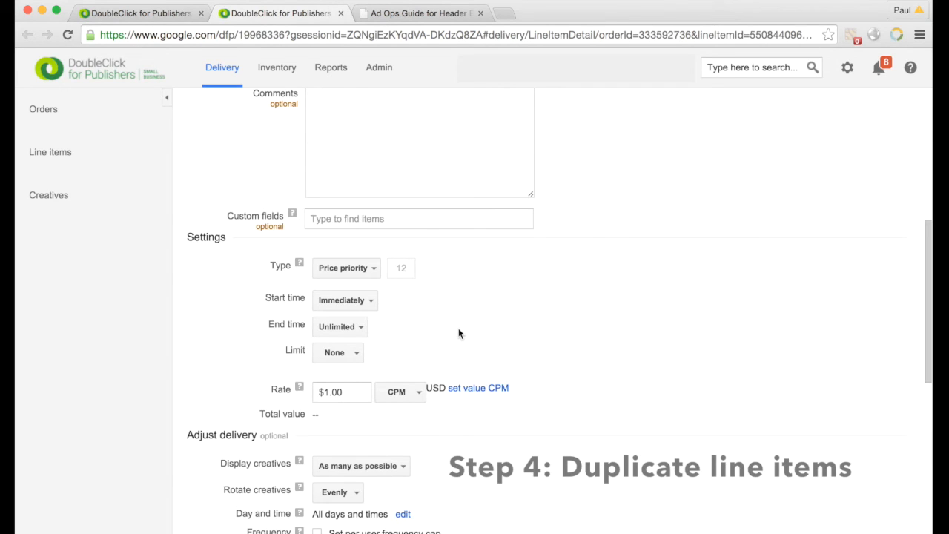
scroll(458, 333, down, 3)
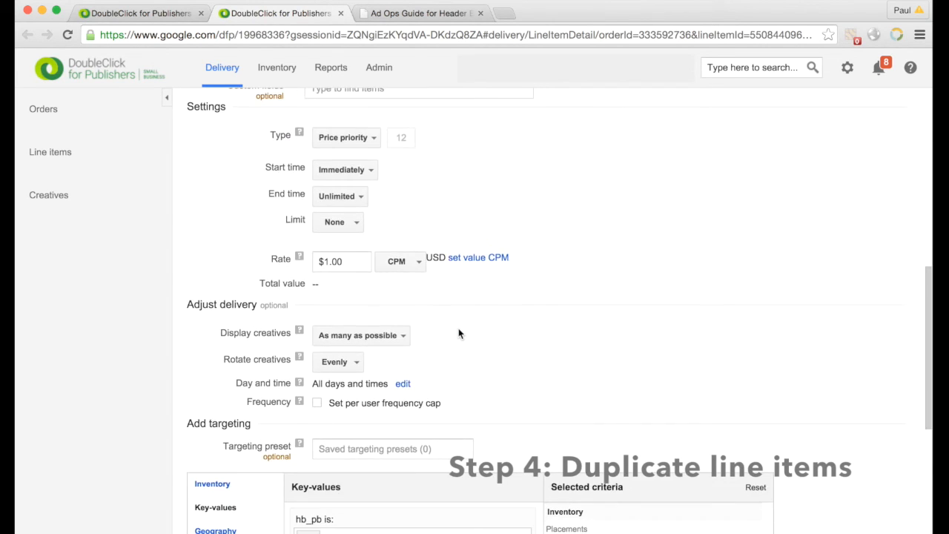
scroll(458, 333, down, 5)
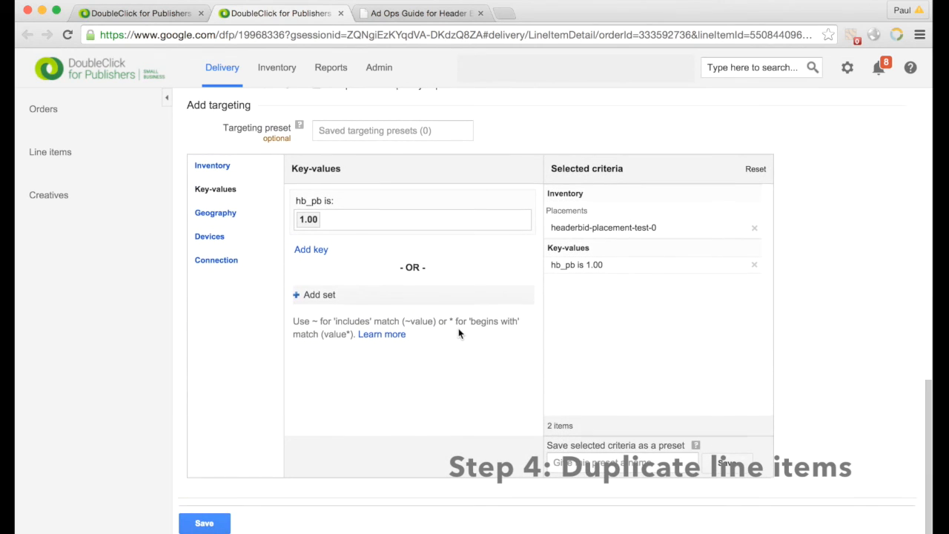
click(197, 524)
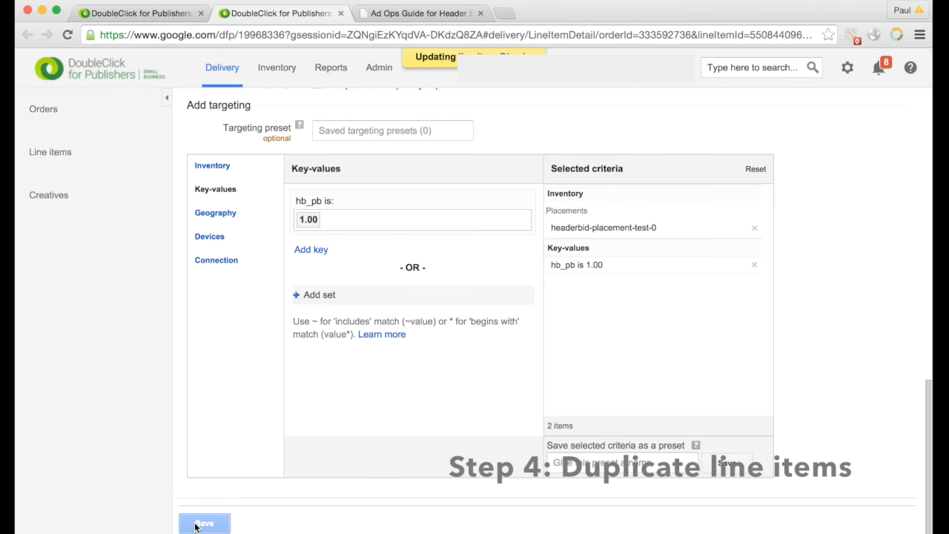
Step: Return to the order's line item list and open Prebid_0.50 (copy 3) (copy 1) and Prebid_0.50 (copy 4) in separate browser tabs
click(148, 18)
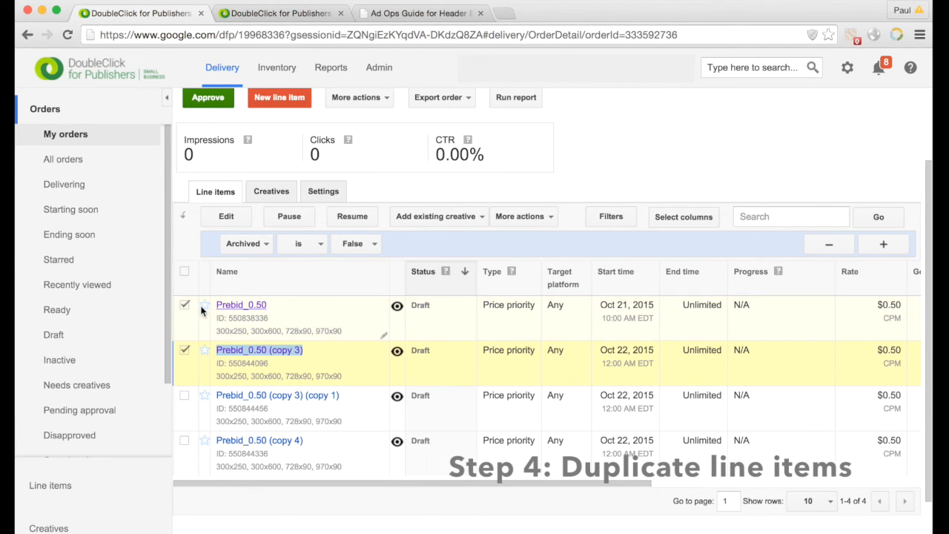
click(204, 506)
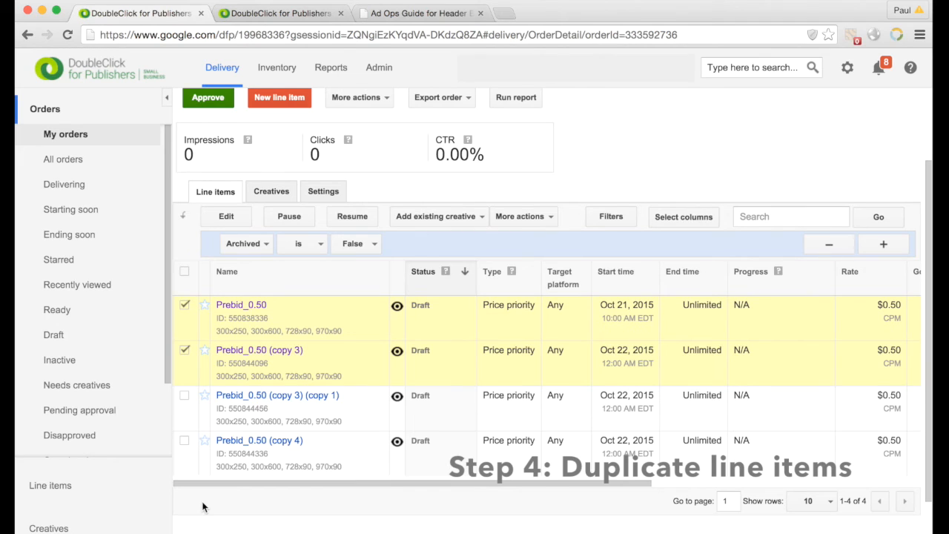
right_click(277, 403)
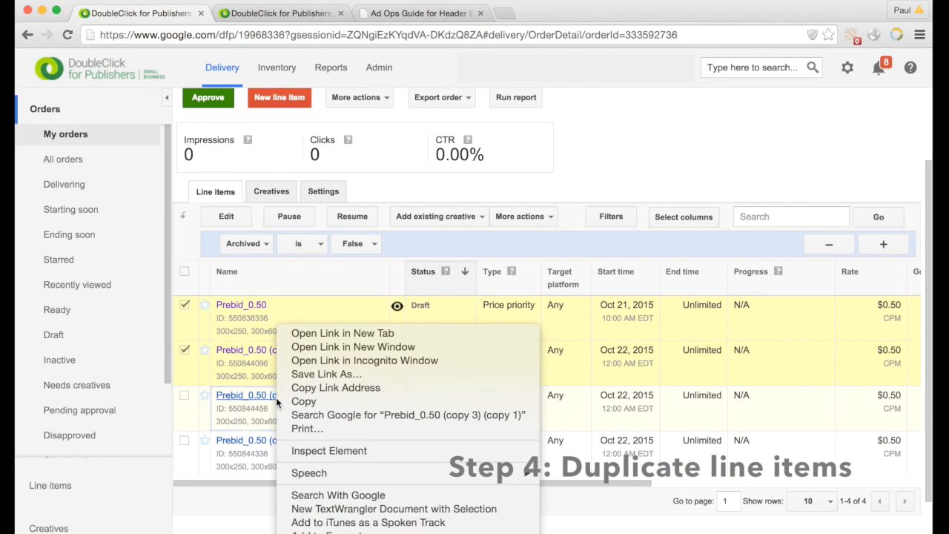
key(Escape)
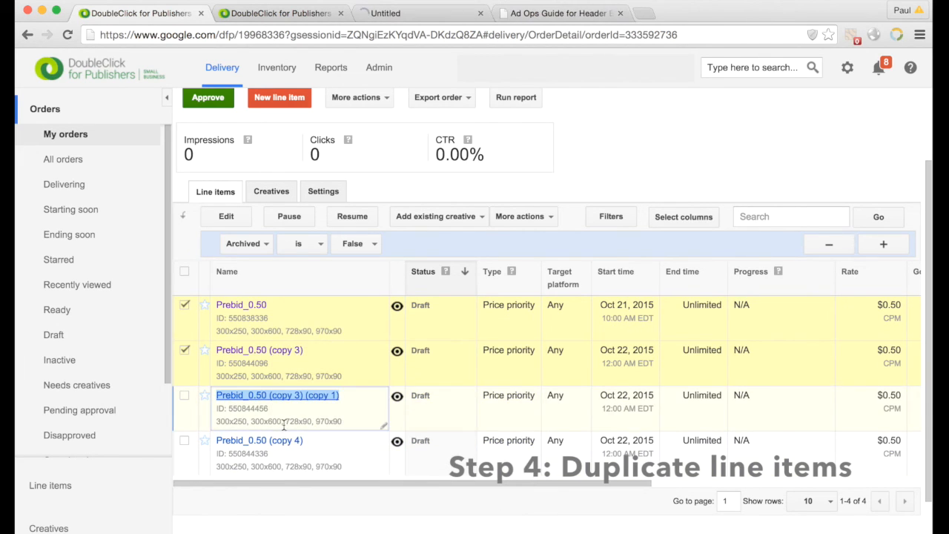
right_click(278, 448)
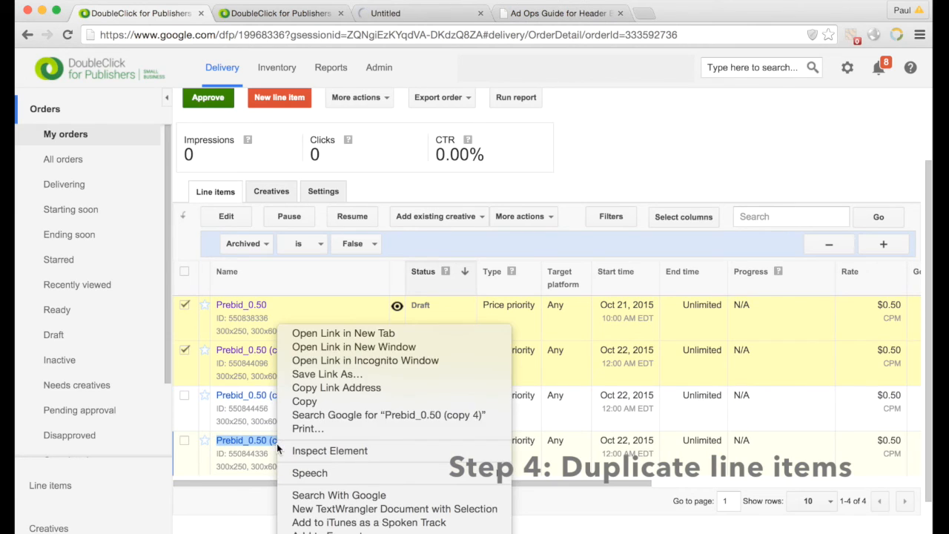
click(343, 335)
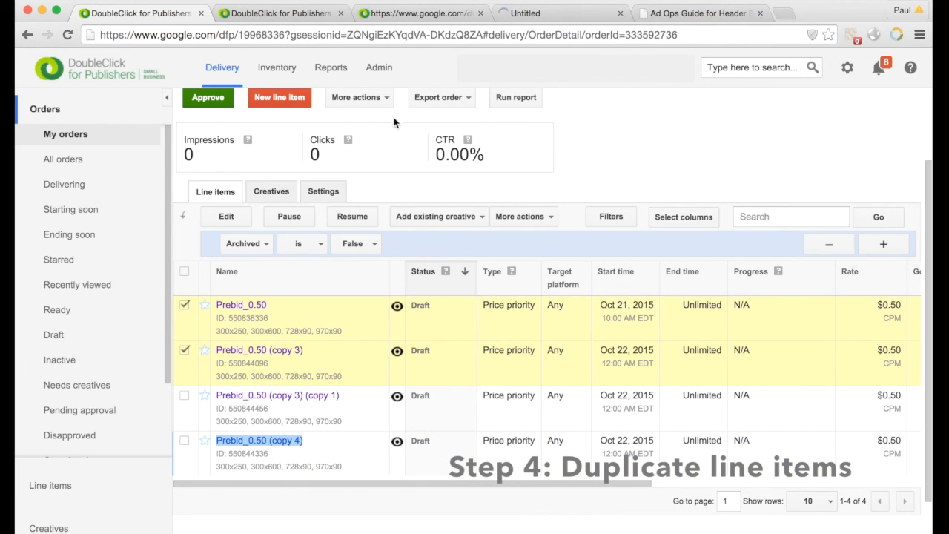
Step: Switch to the Prebid_0.50 (copy 3) (copy 1) line item and rename it Prebid_1.50
click(420, 15)
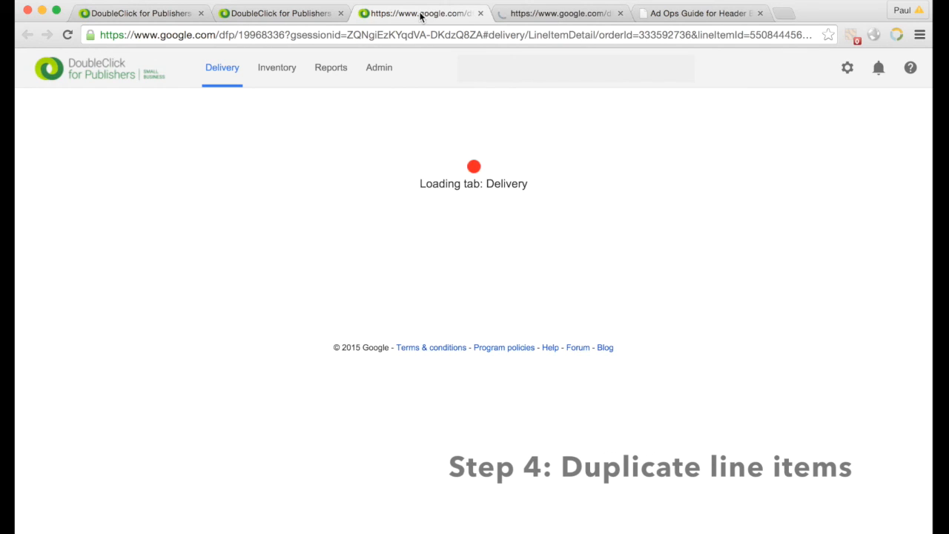
click(350, 319)
key(BackSpace)
text(1)
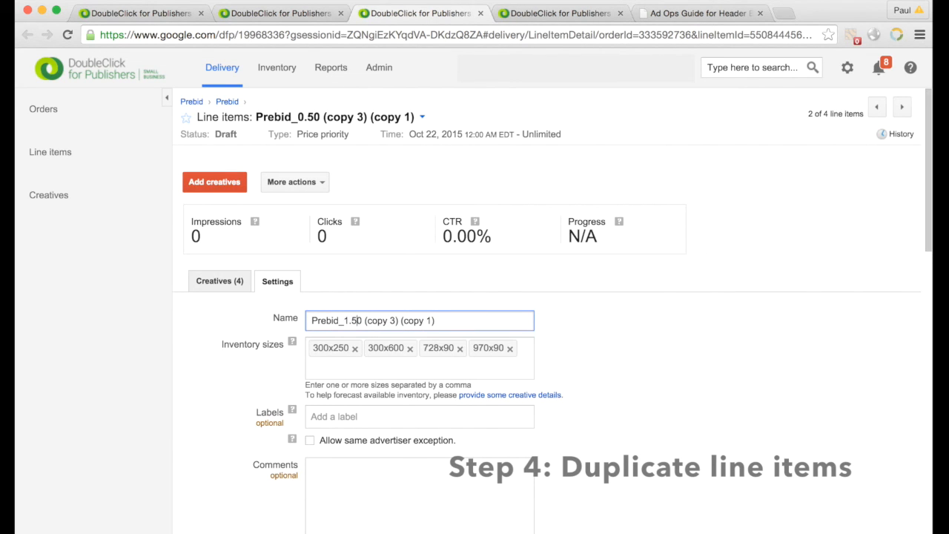
key(shift+End)
key(Delete)
click(248, 408)
Step: Set the Prebid_1.50 line item to start immediately with a rate of $1.50 CPM
scroll(248, 407, down, 2)
scroll(248, 408, down, 3)
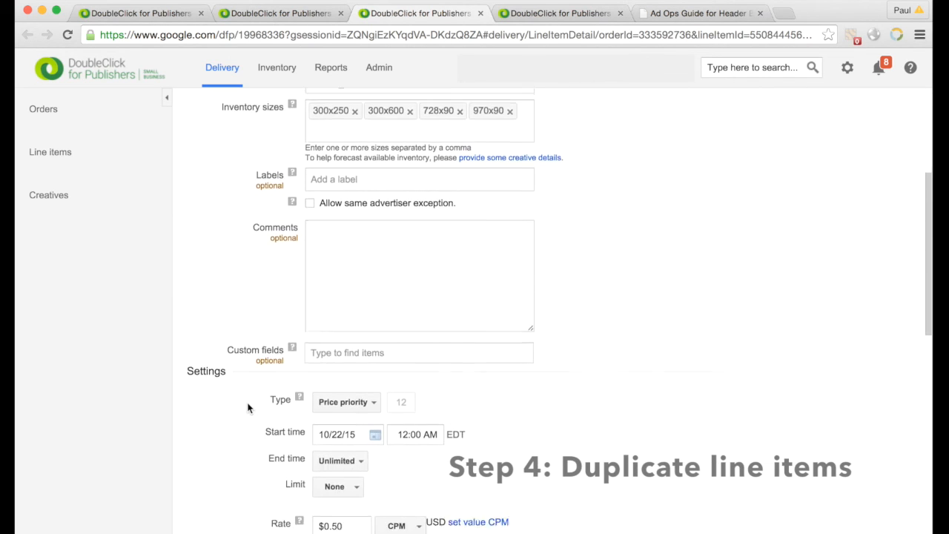
click(333, 331)
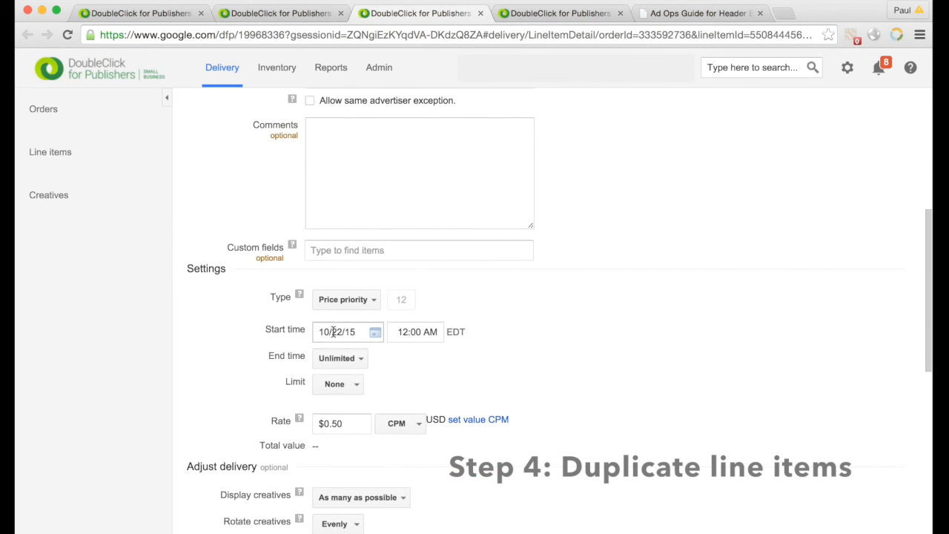
click(363, 126)
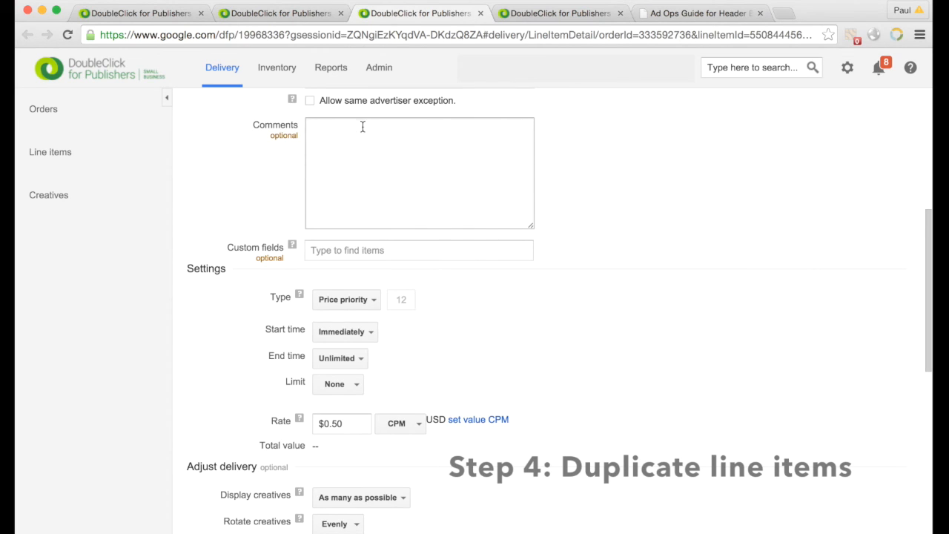
scroll(242, 379, down, 1)
click(328, 369)
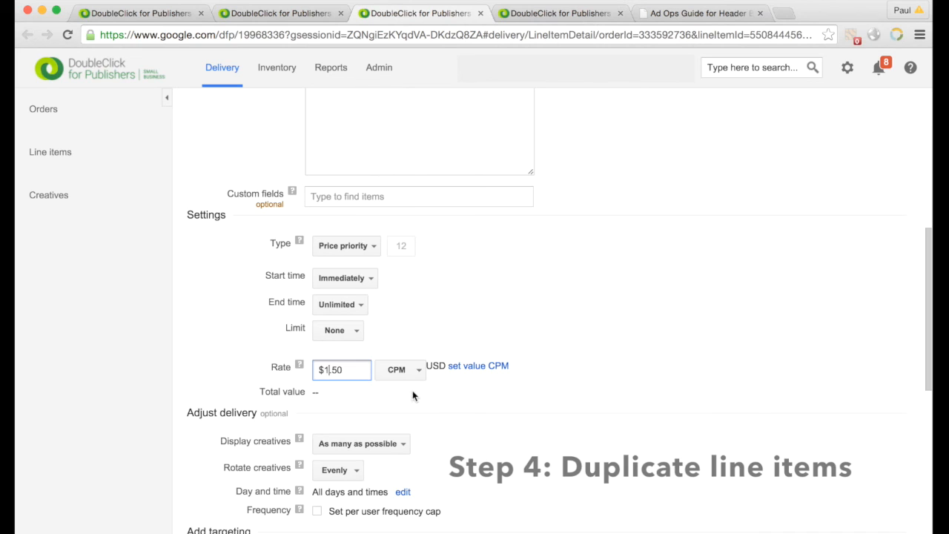
Step: Change the Prebid_1.50 line item's hb_pb key-value targeting to 1.50 and save the line item
scroll(412, 393, down, 5)
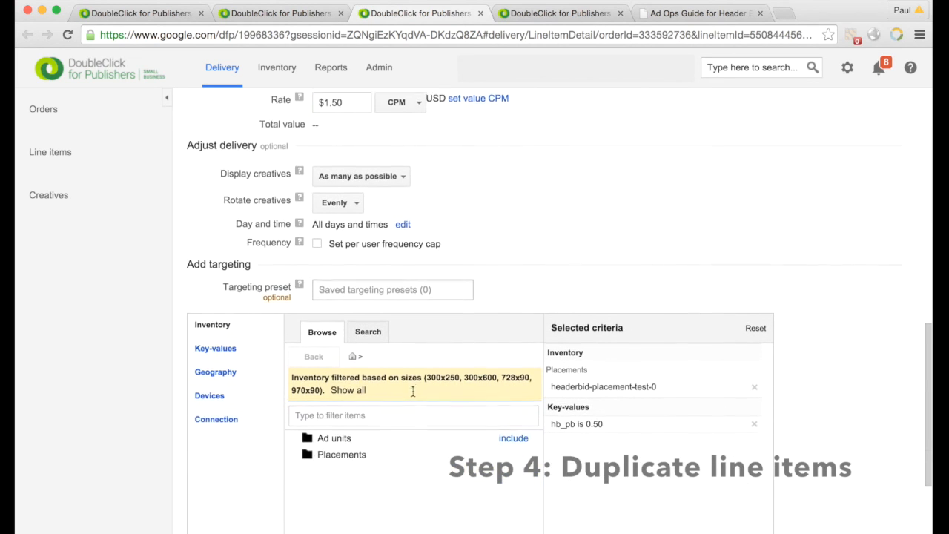
click(216, 326)
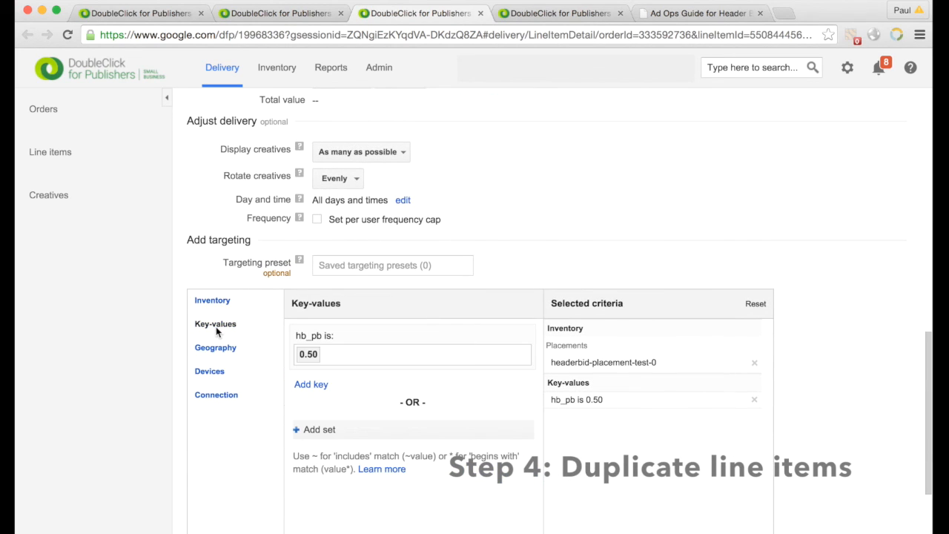
click(305, 355)
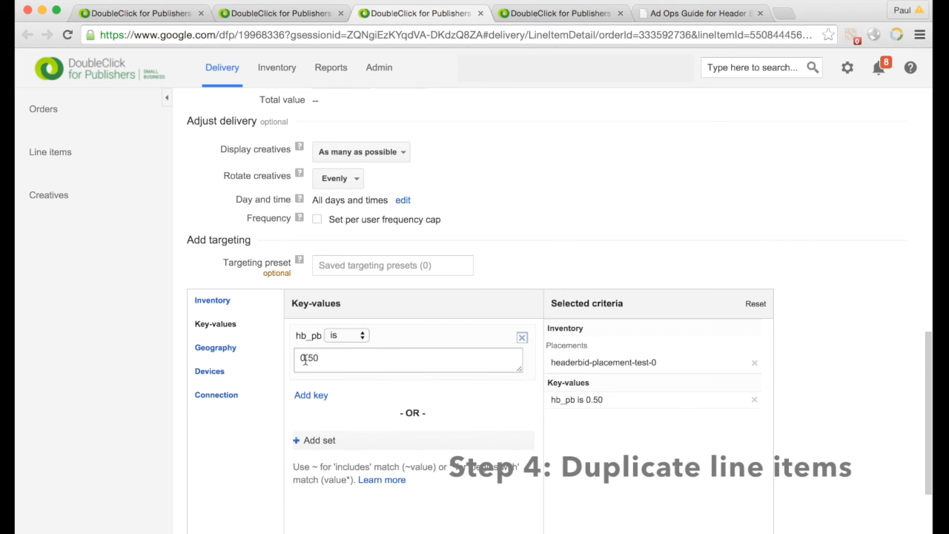
click(305, 358)
key(BackSpace)
text(1)
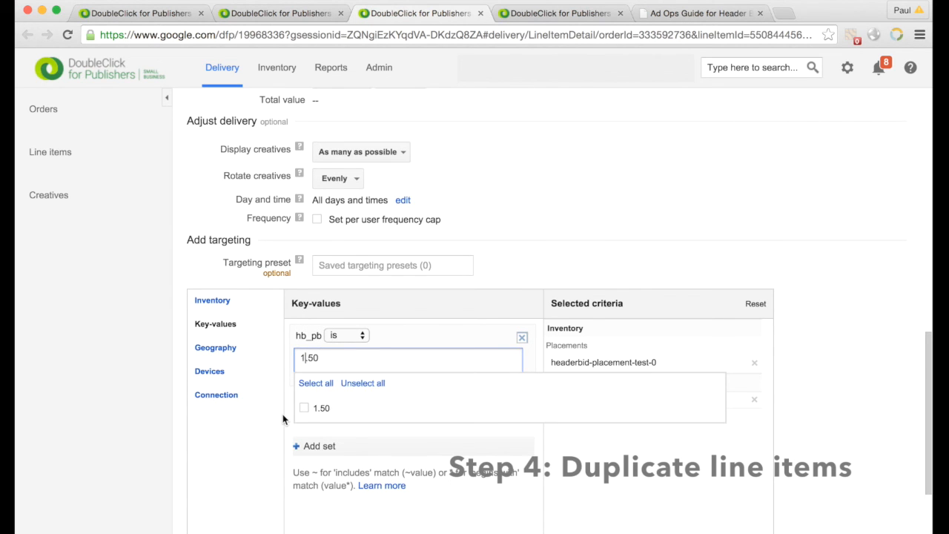
key(Return)
scroll(282, 413, down, 4)
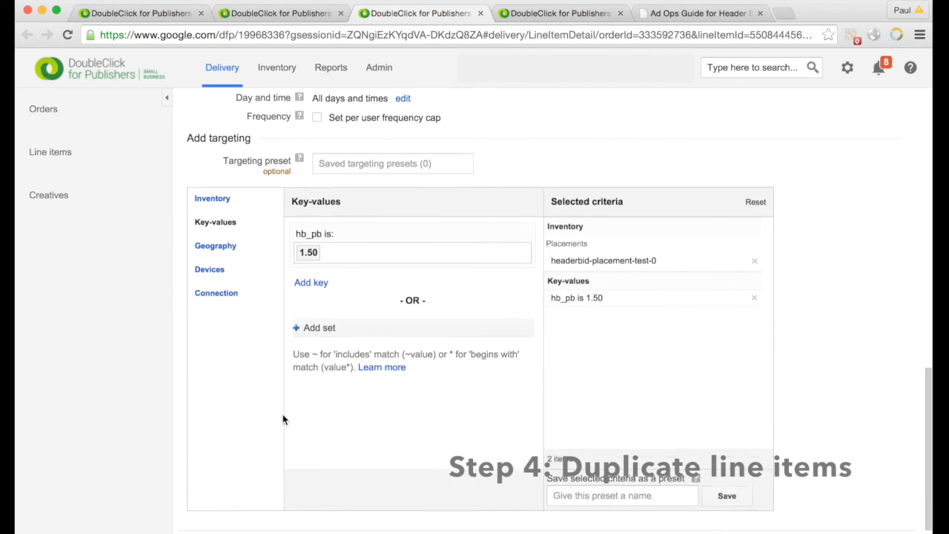
scroll(283, 419, down, 2)
click(206, 504)
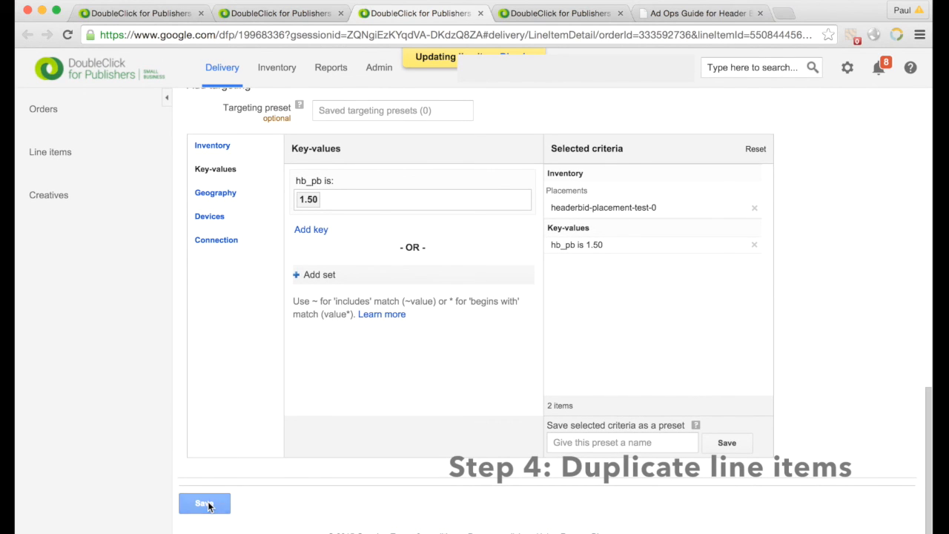
Step: Switch to the Prebid_0.50 (copy 4) line item and rename it Prebid_2.00
click(535, 15)
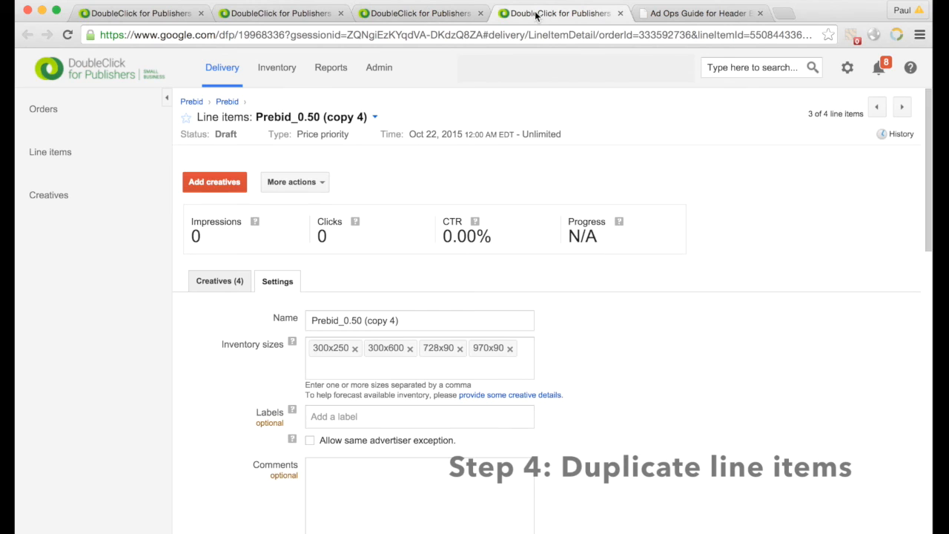
click(353, 320)
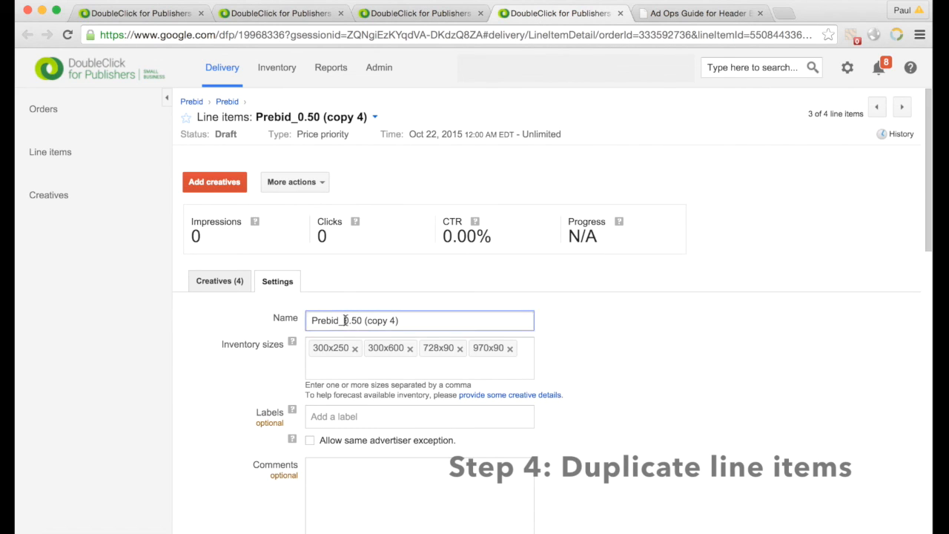
drag(353, 320, 401, 320)
text(2.00)
click(227, 381)
Step: Set the Prebid_2.00 line item to start immediately with a rate of $2.00 CPM
scroll(227, 381, down, 5)
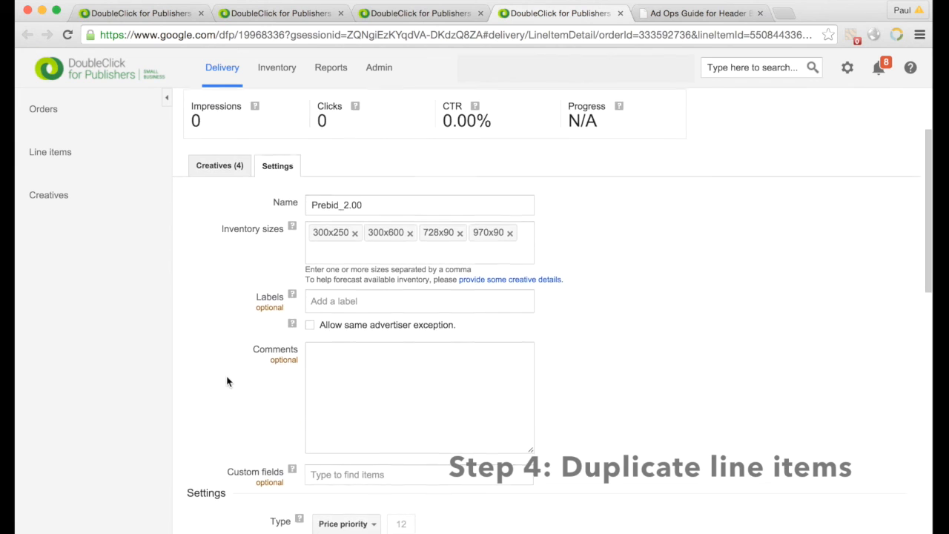
click(337, 358)
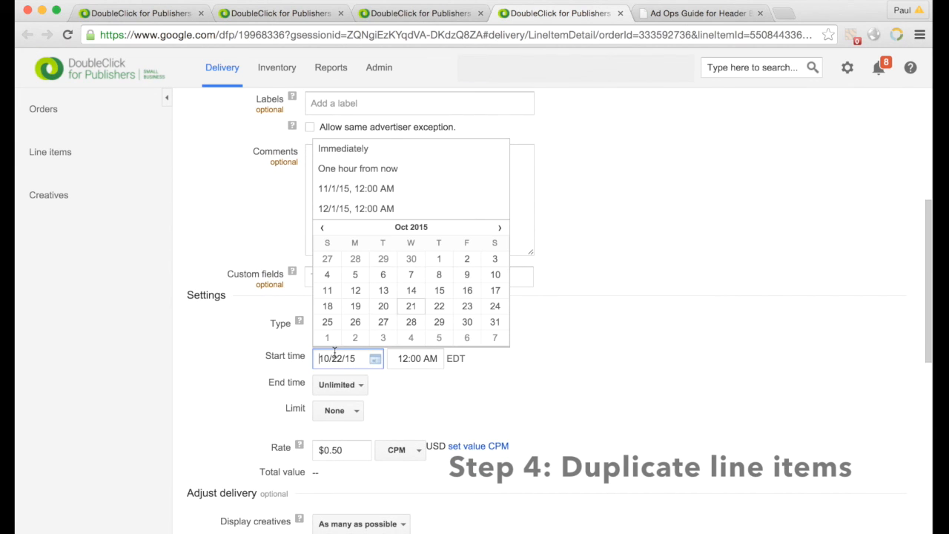
click(349, 149)
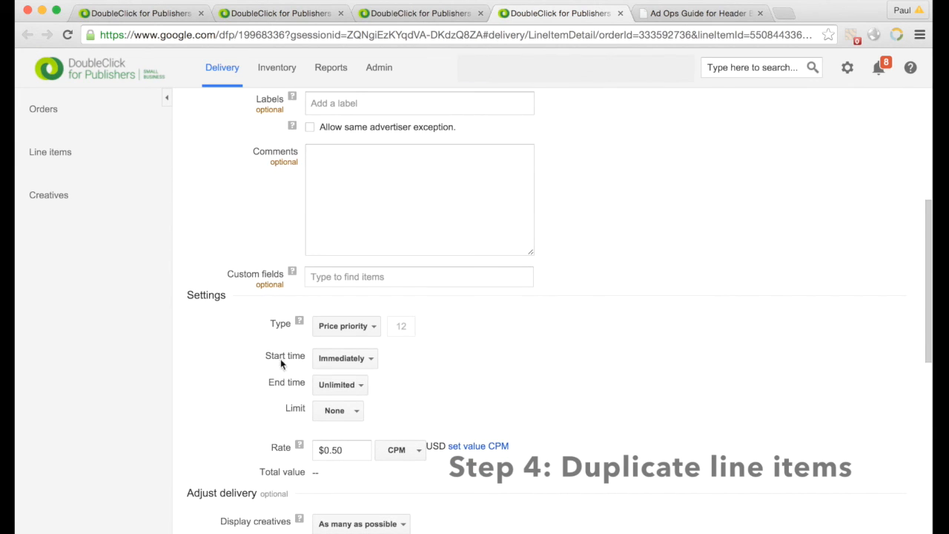
scroll(277, 383, down, 3)
click(335, 340)
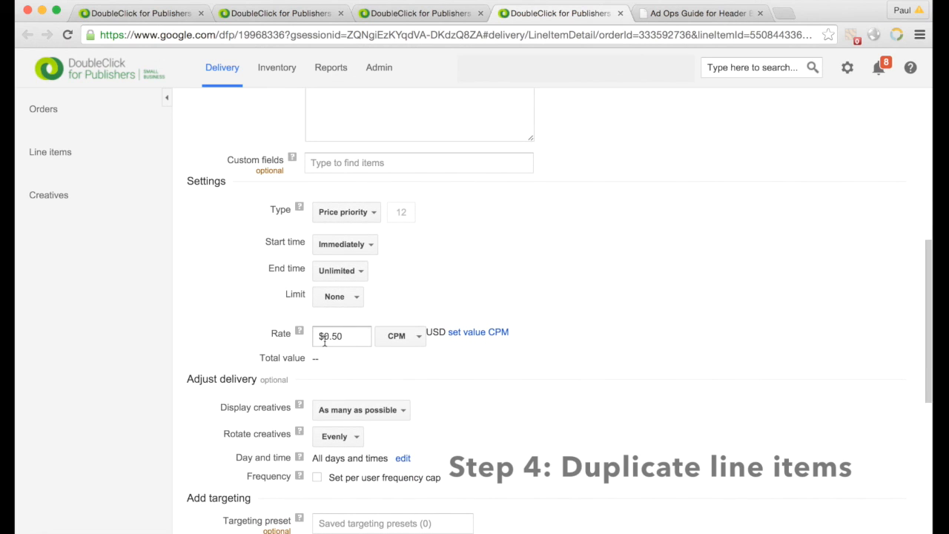
double_click(324, 340)
text(2.)
click(438, 375)
Step: Change the Prebid_2.00 line item's hb_pb key-value targeting to 2.00 and save the line item
scroll(438, 374, down, 4)
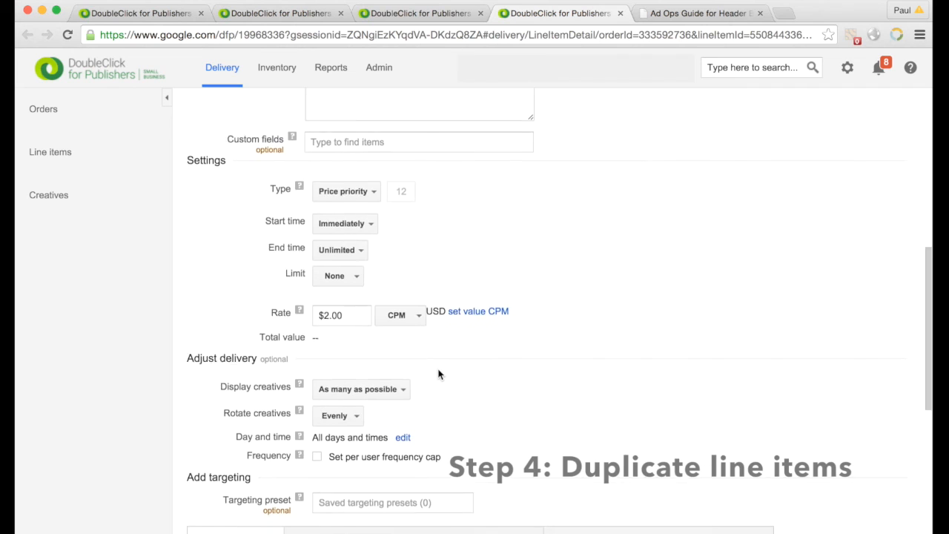
scroll(438, 374, down, 2)
click(220, 405)
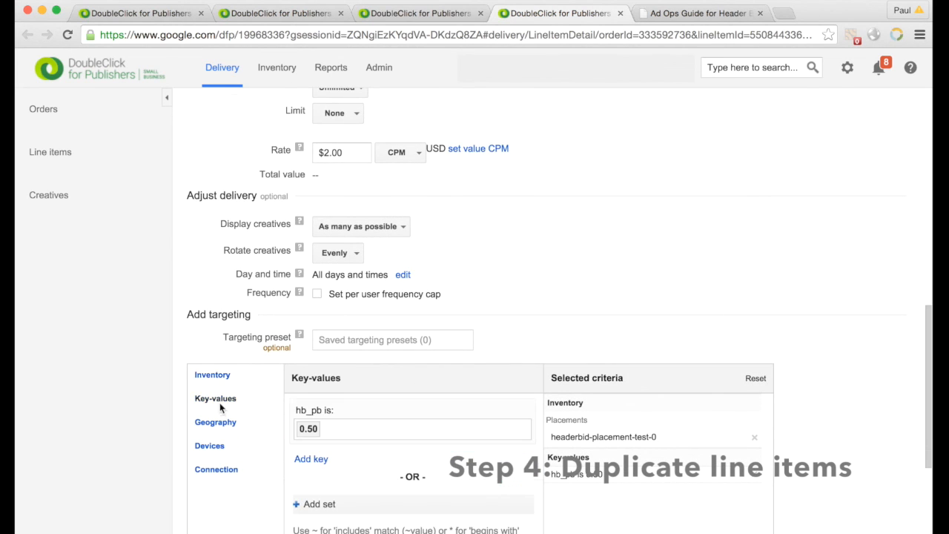
scroll(220, 407, down, 1)
click(330, 389)
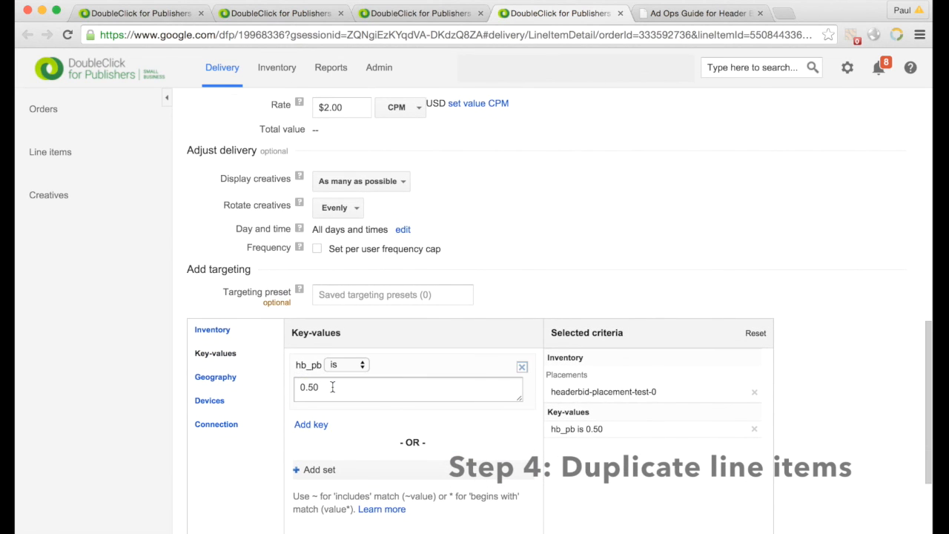
double_click(327, 386)
text(2.)
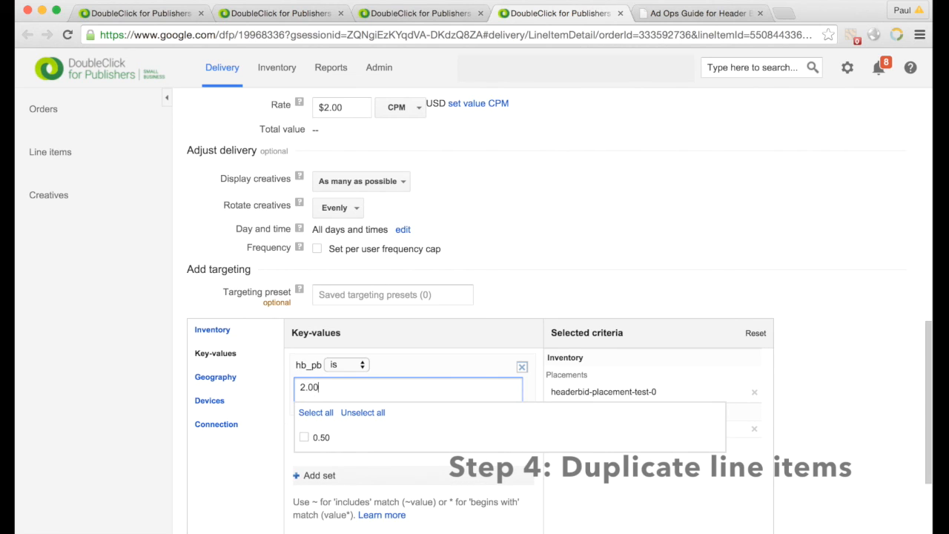
click(304, 438)
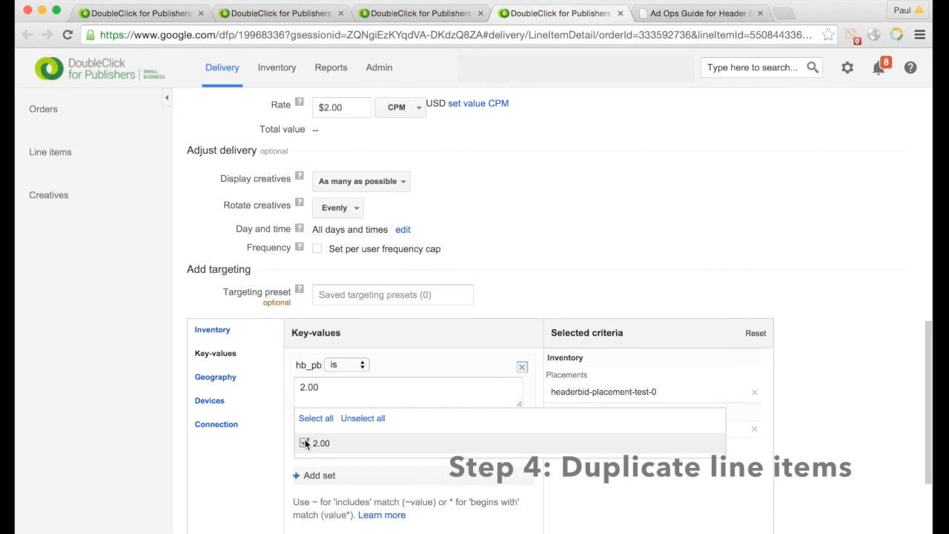
click(272, 469)
scroll(271, 469, down, 5)
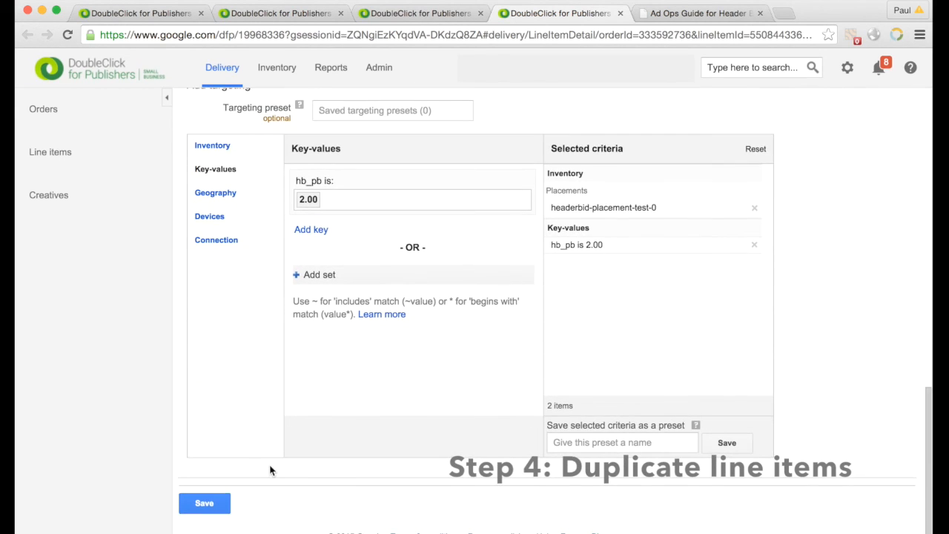
click(202, 505)
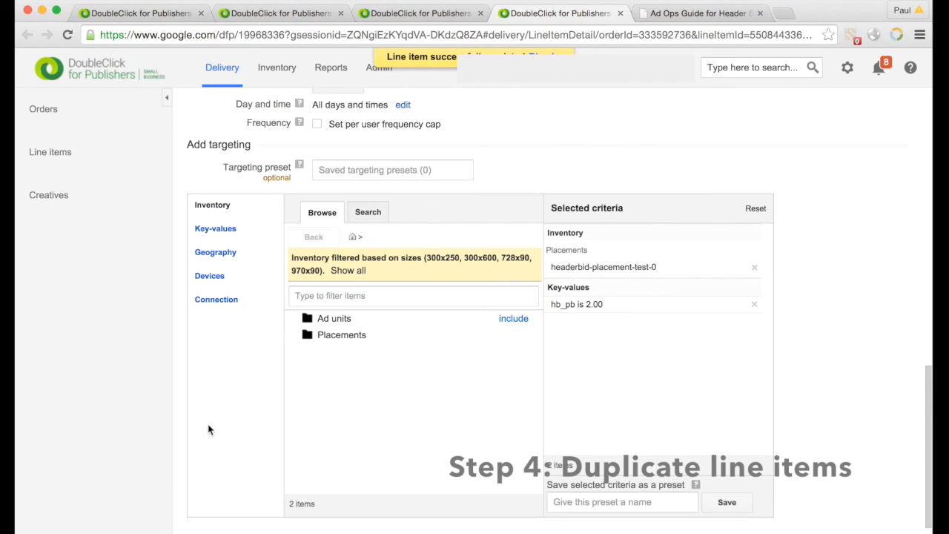
Step: Return to the Prebid order's line item list and reload it to review the names, start times and rates
click(129, 22)
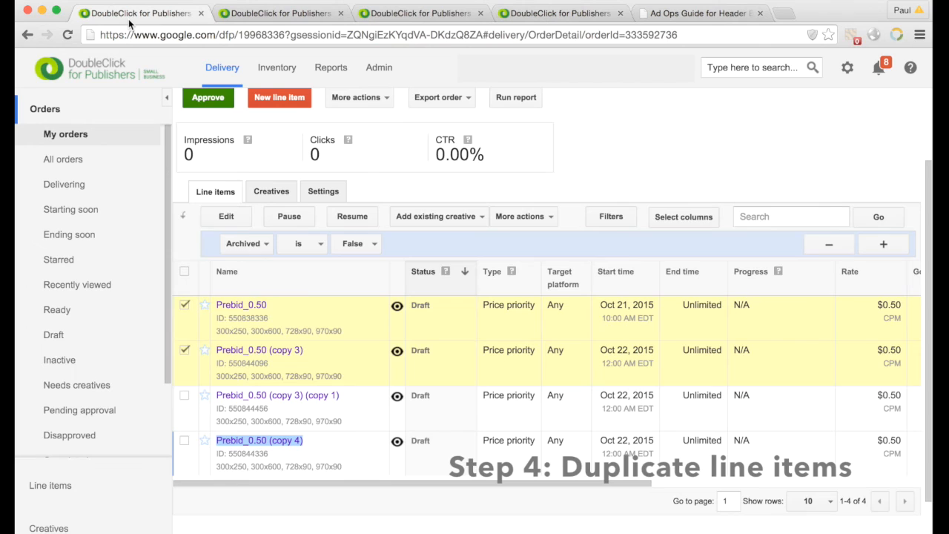
key(super+r)
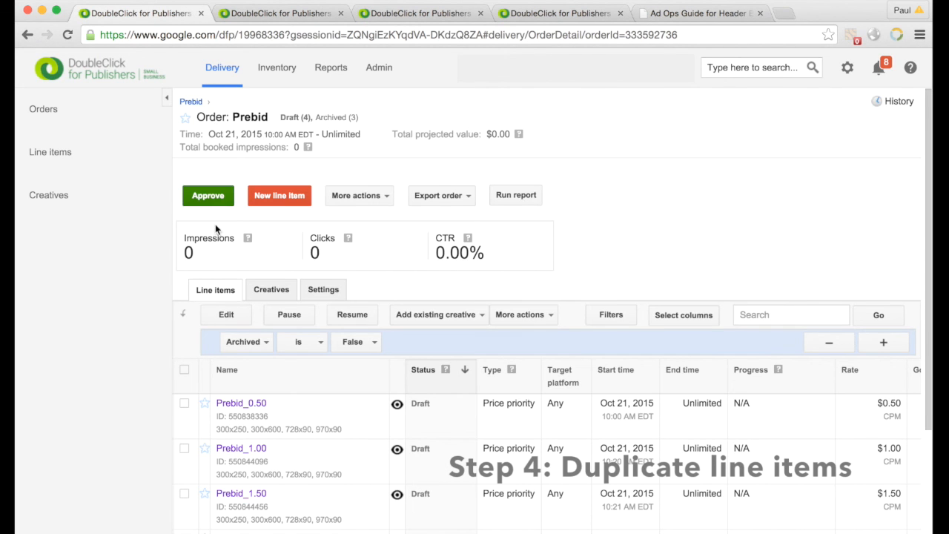
scroll(215, 224, down, 3)
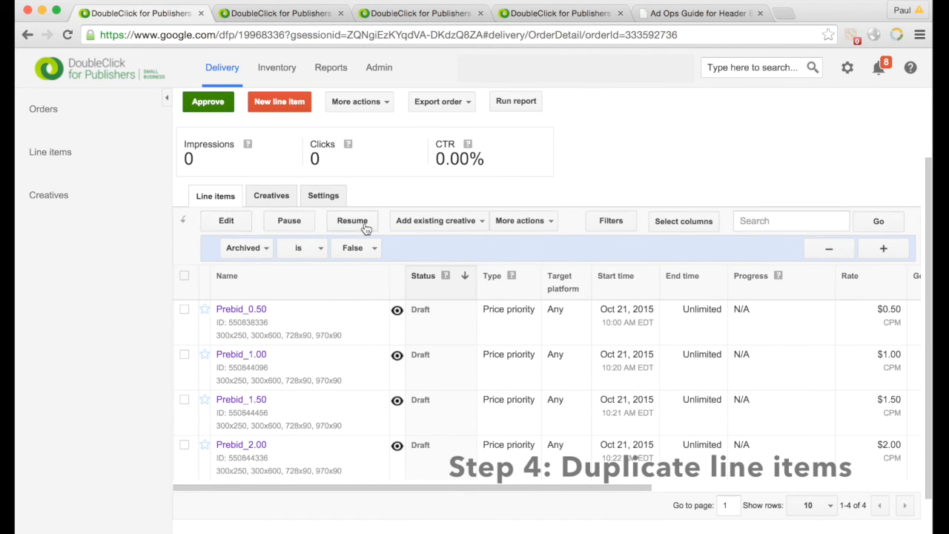